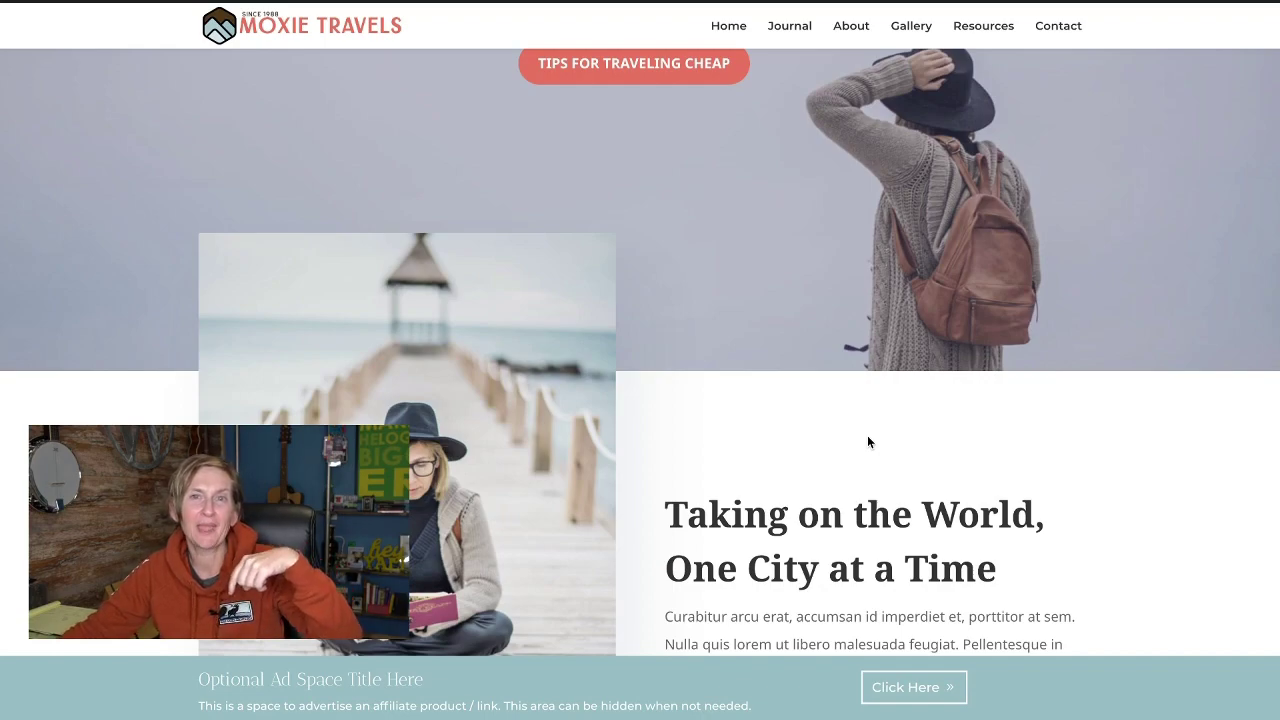
Step: Find the teal Optional Ad Space section on the homepage and open its Section Settings
scroll(868, 442, down, 6)
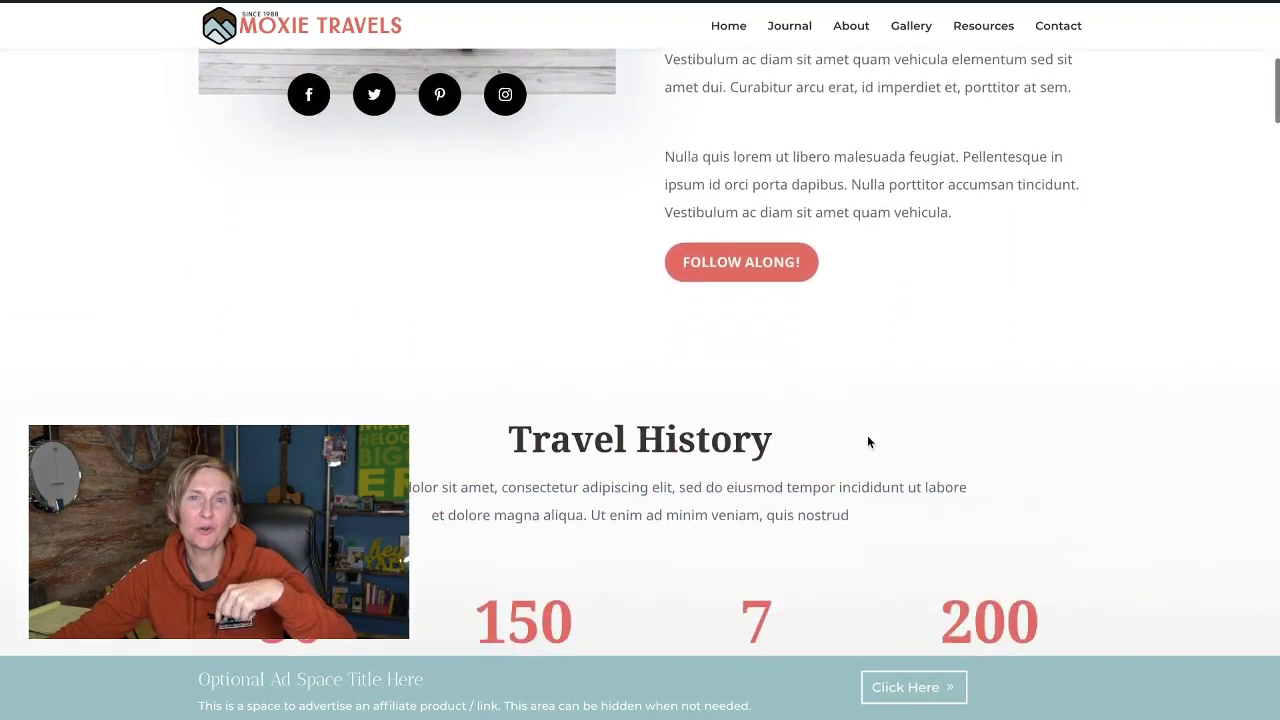
scroll(868, 442, down, 9)
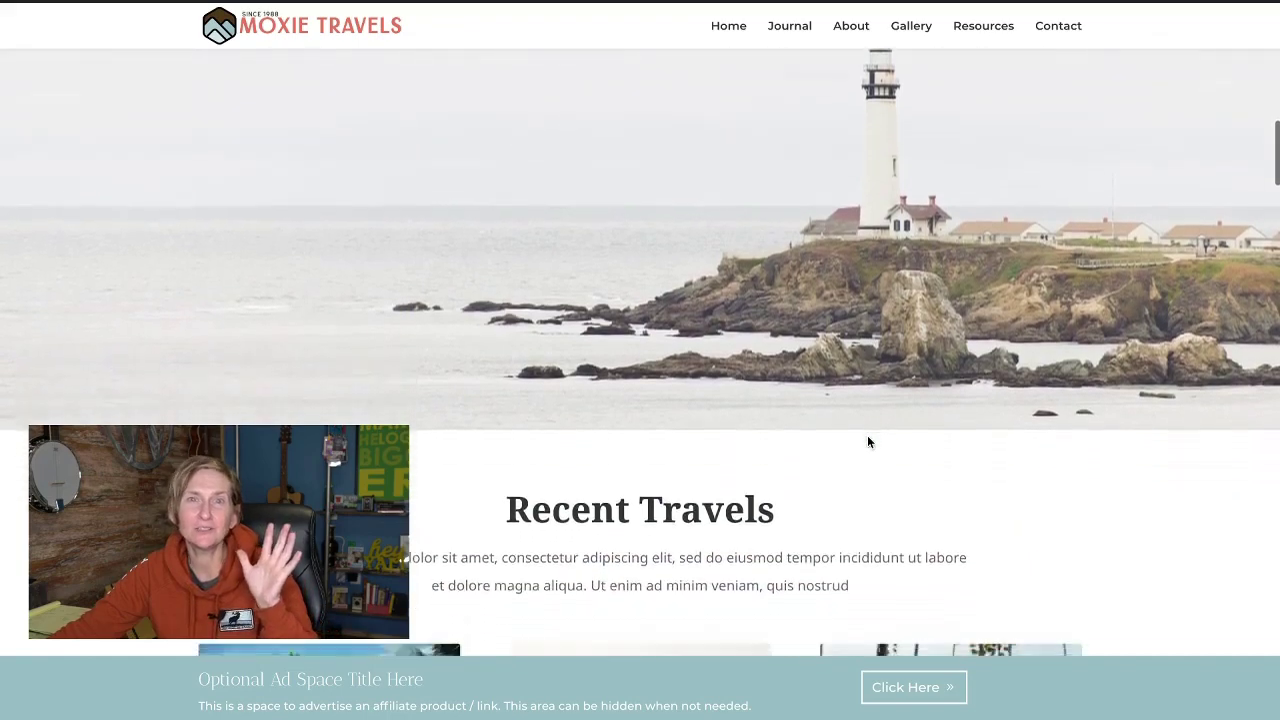
scroll(868, 442, down, 8)
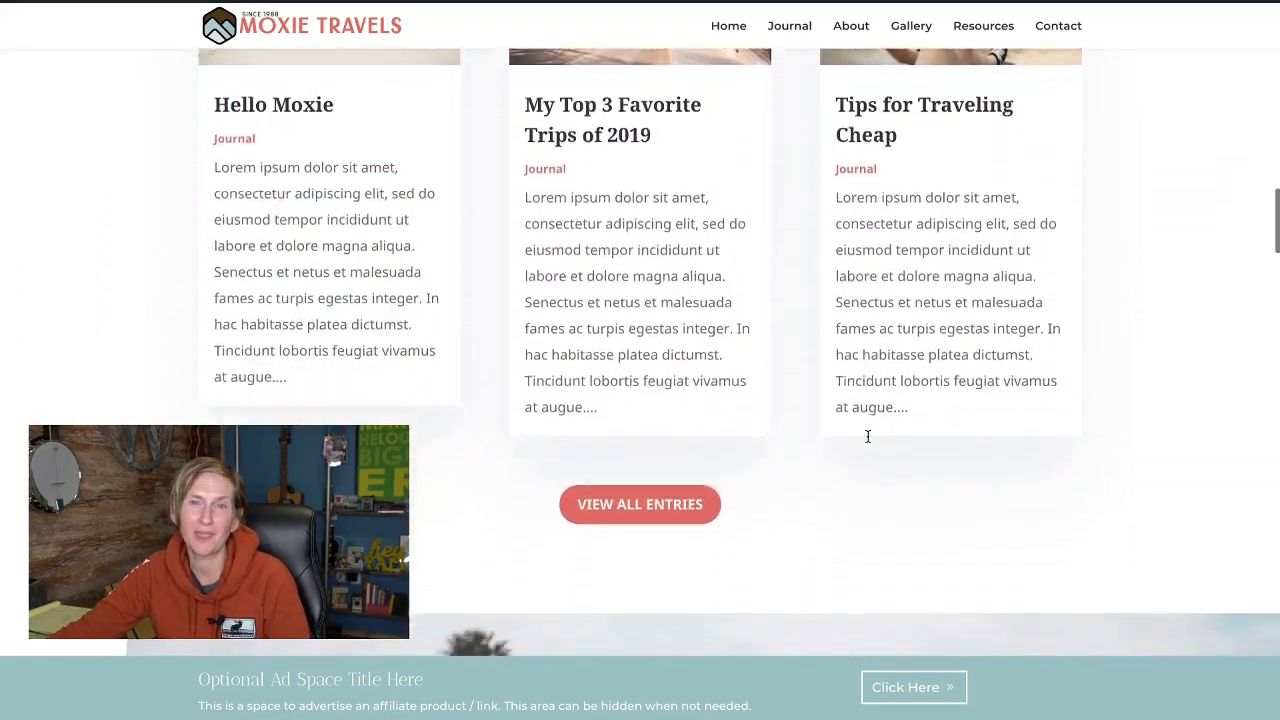
scroll(867, 436, down, 8)
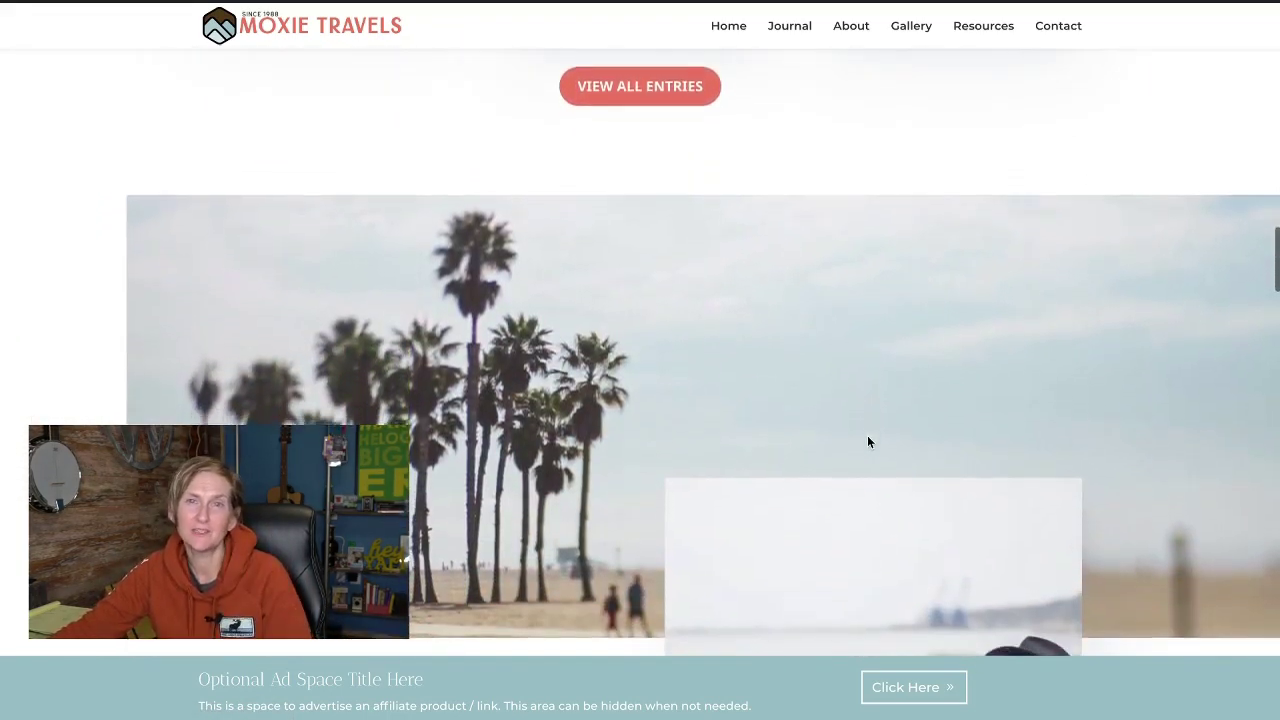
scroll(868, 442, down, 8)
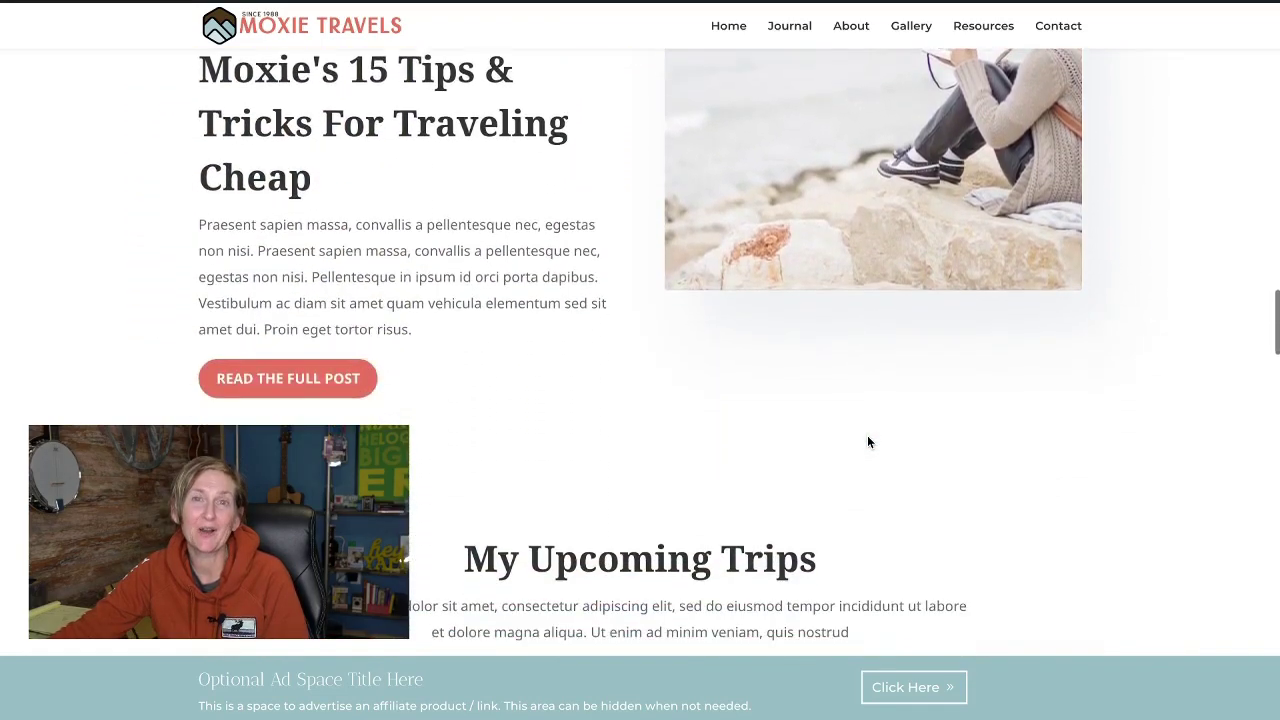
scroll(868, 442, down, 5)
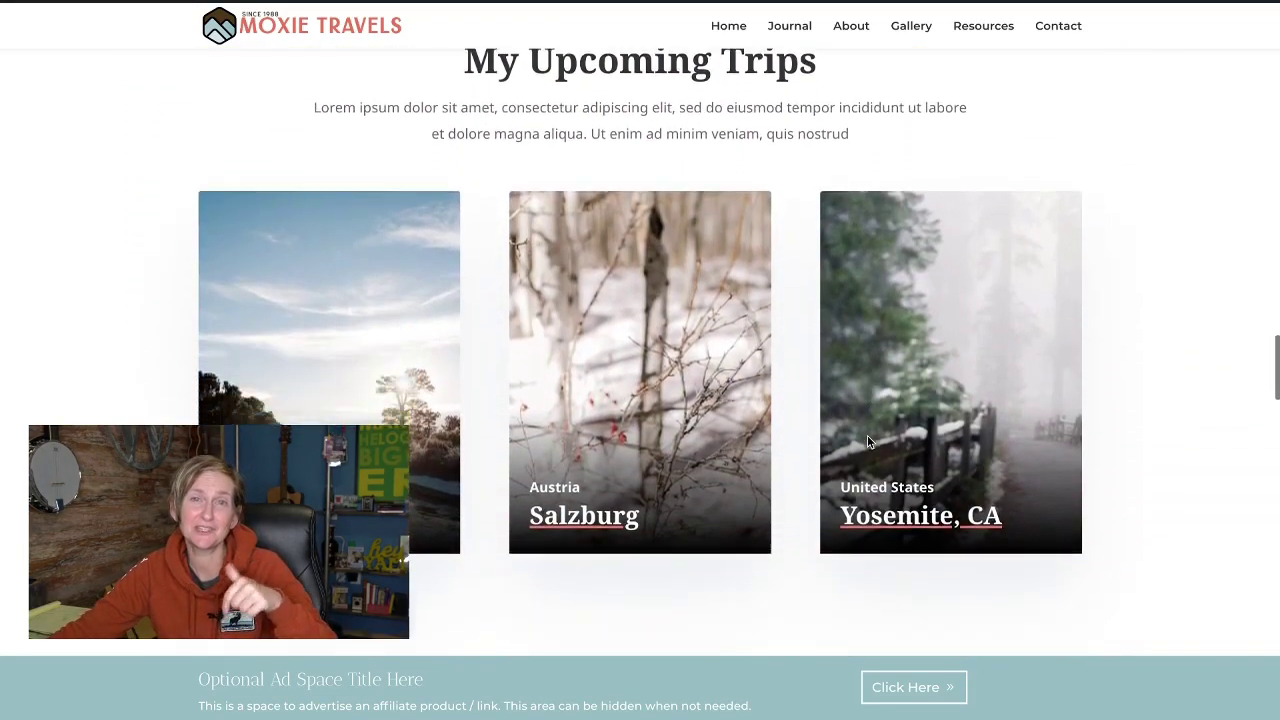
scroll(867, 442, down, 7)
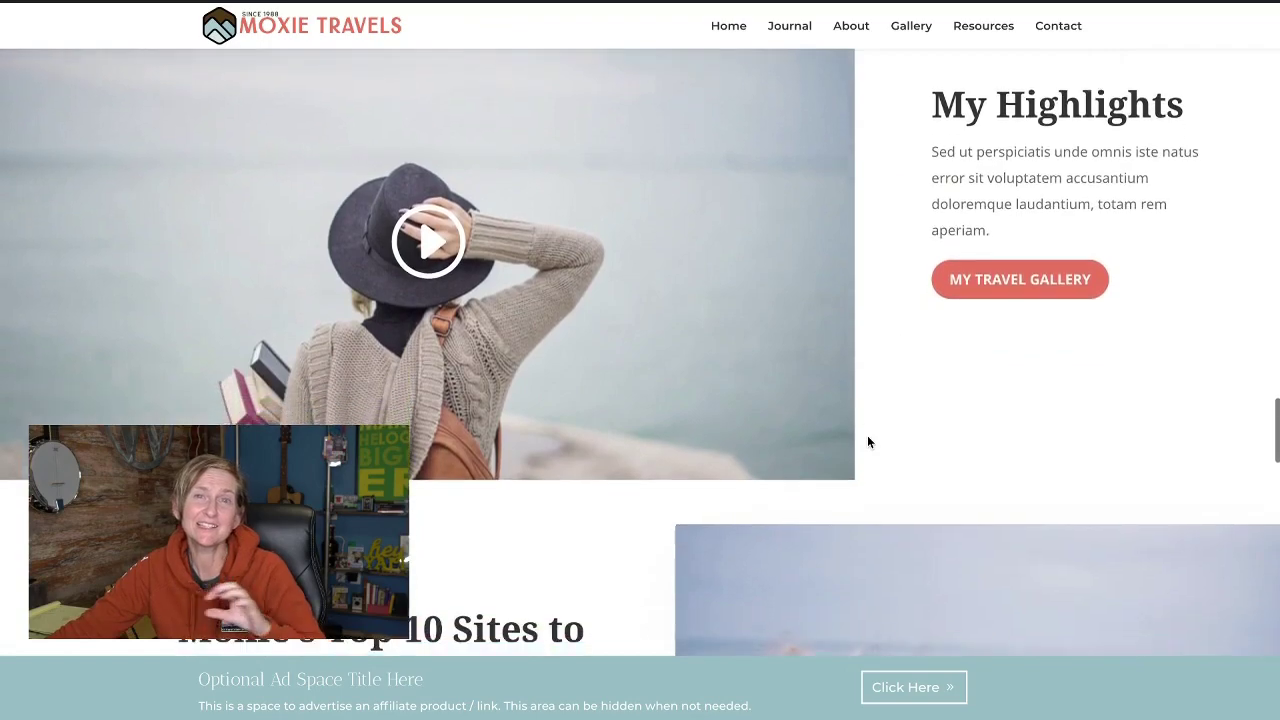
scroll(867, 442, down, 8)
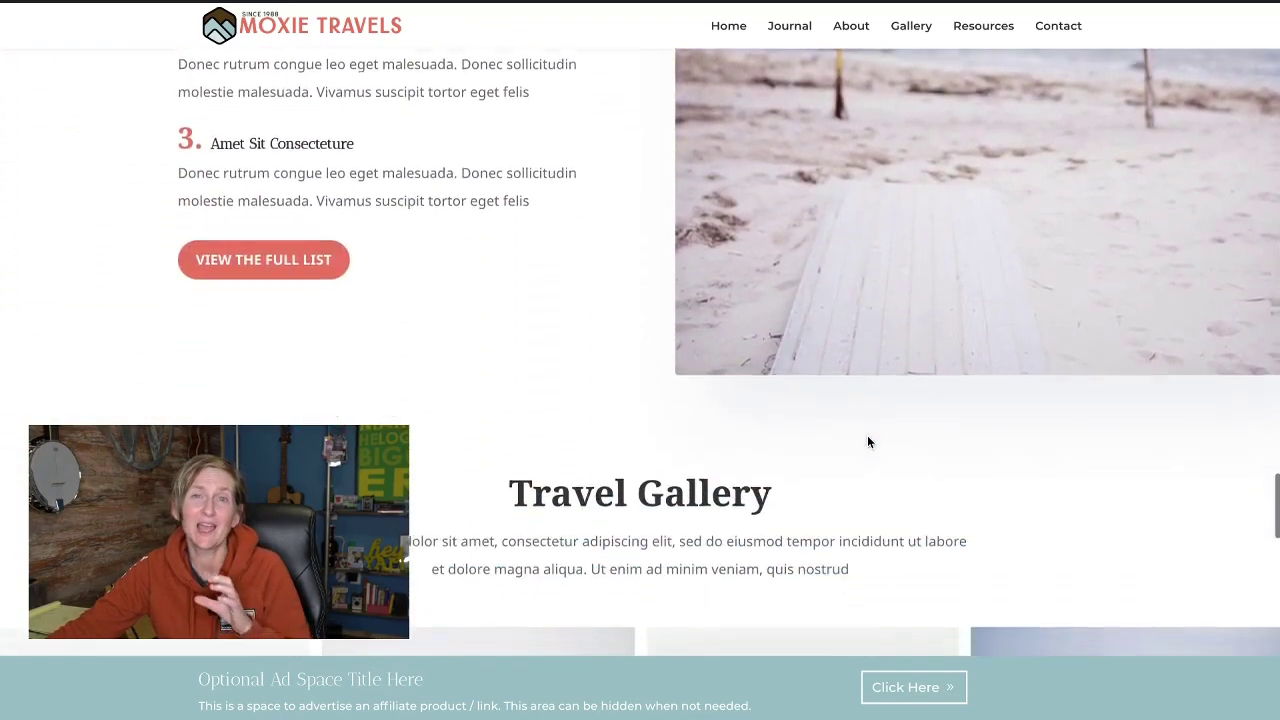
scroll(868, 442, down, 7)
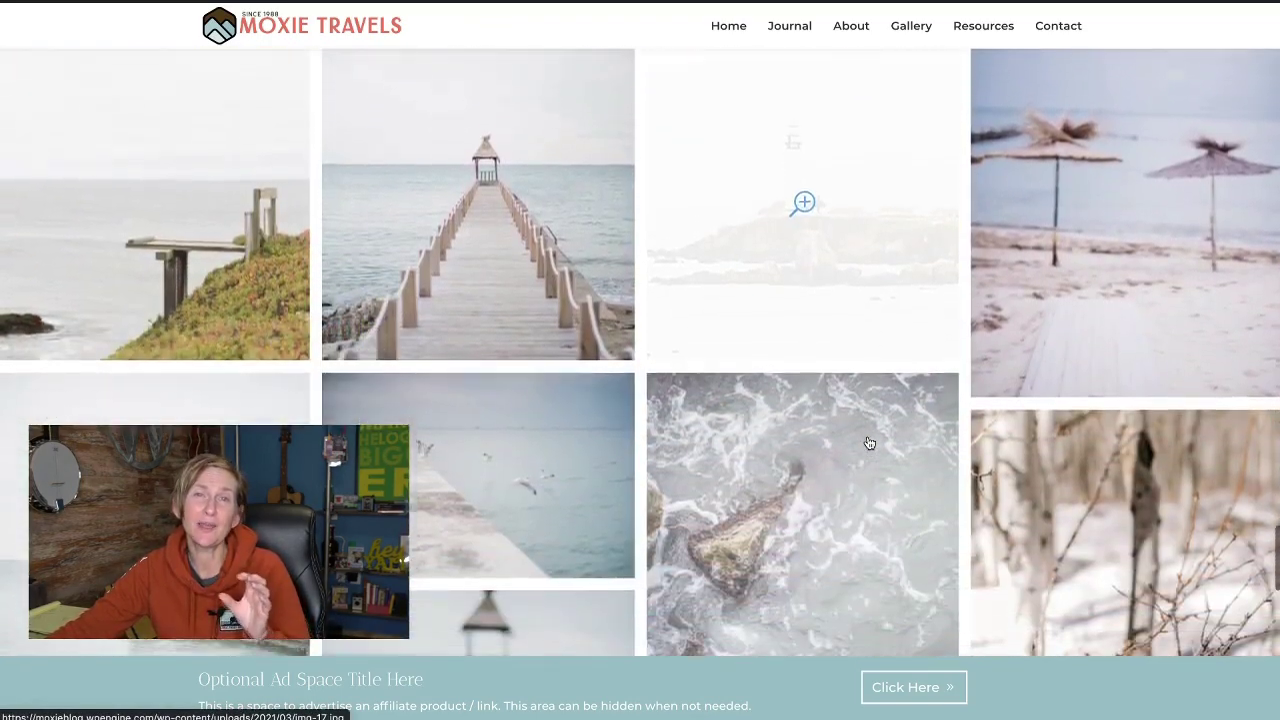
scroll(869, 443, down, 7)
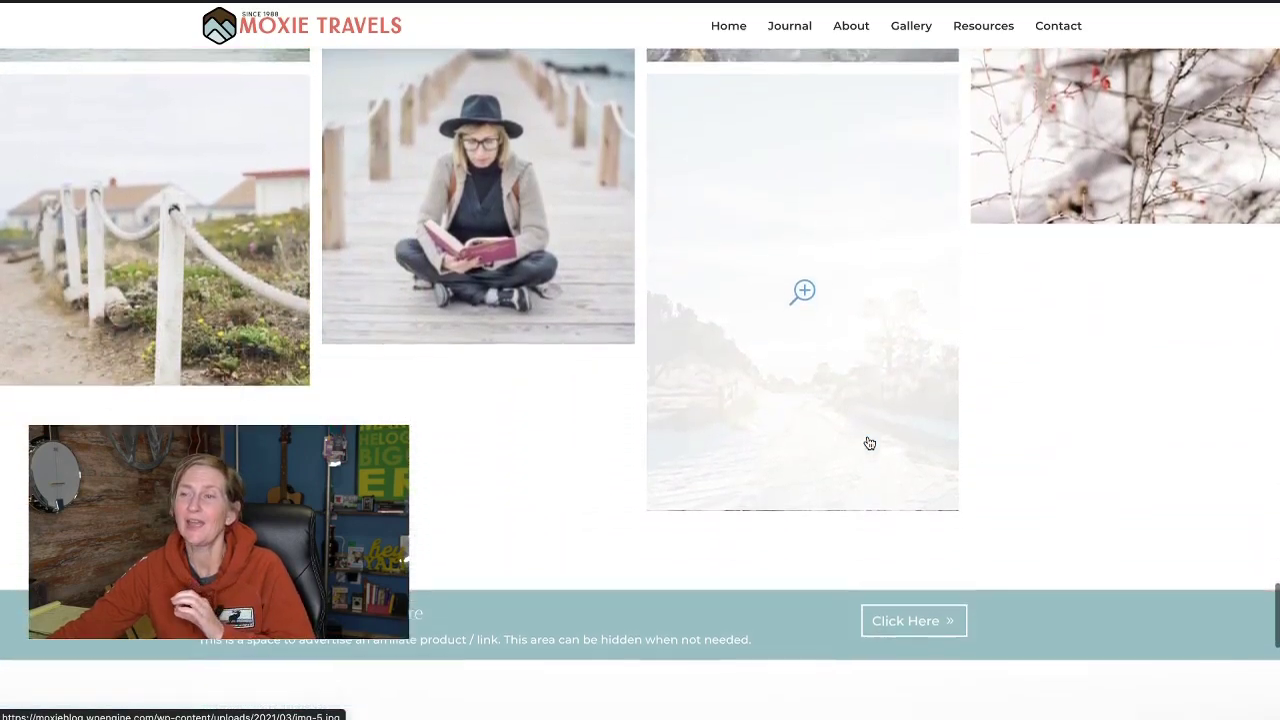
scroll(868, 440, down, 5)
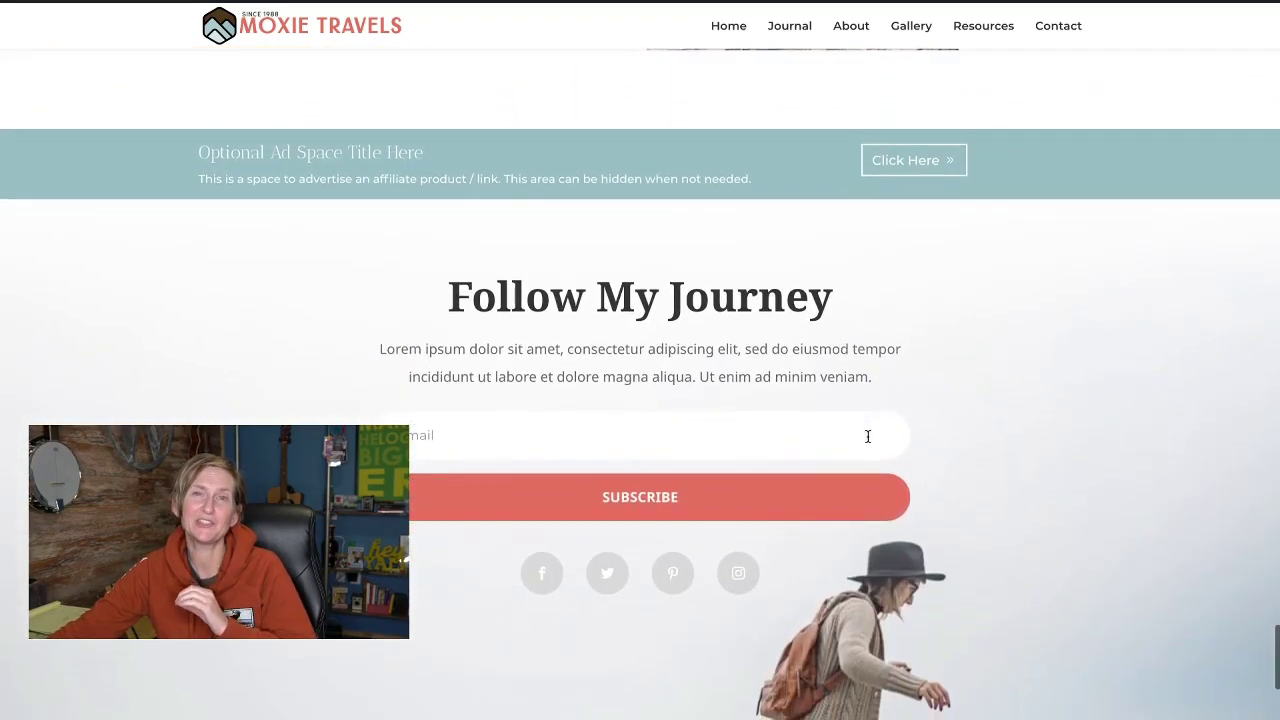
scroll(868, 437, up, 10)
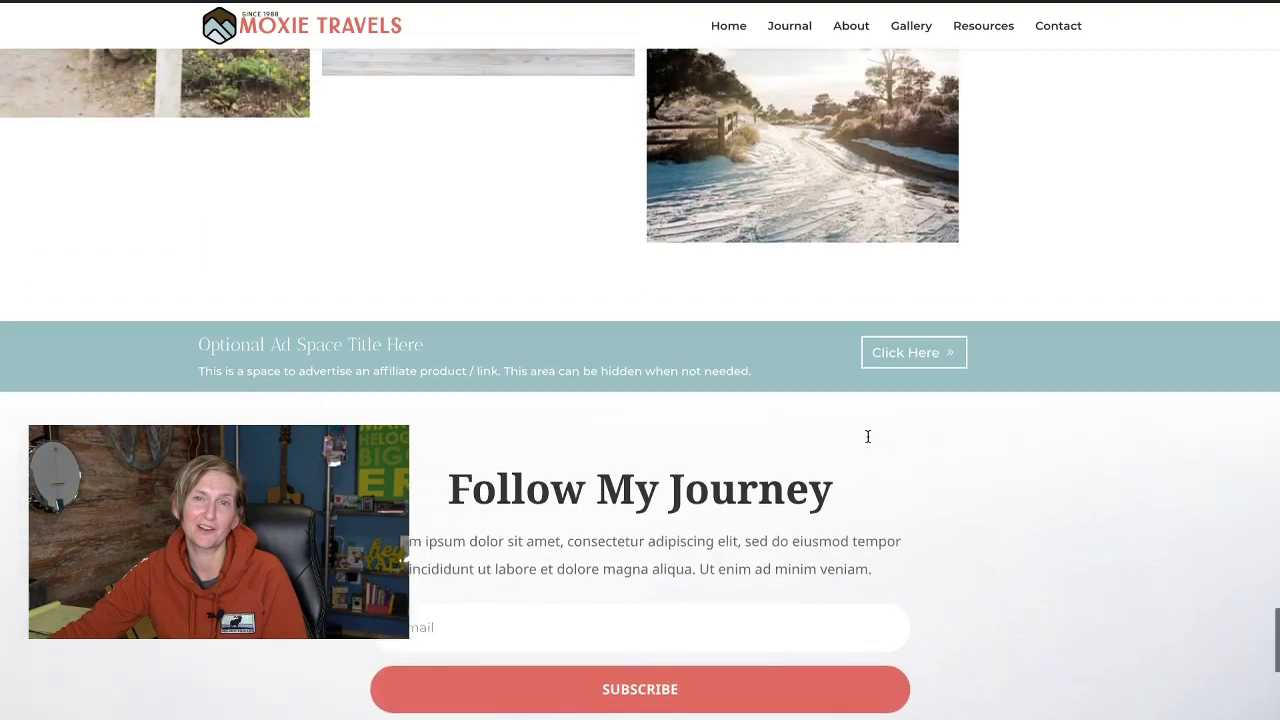
scroll(869, 443, up, 10)
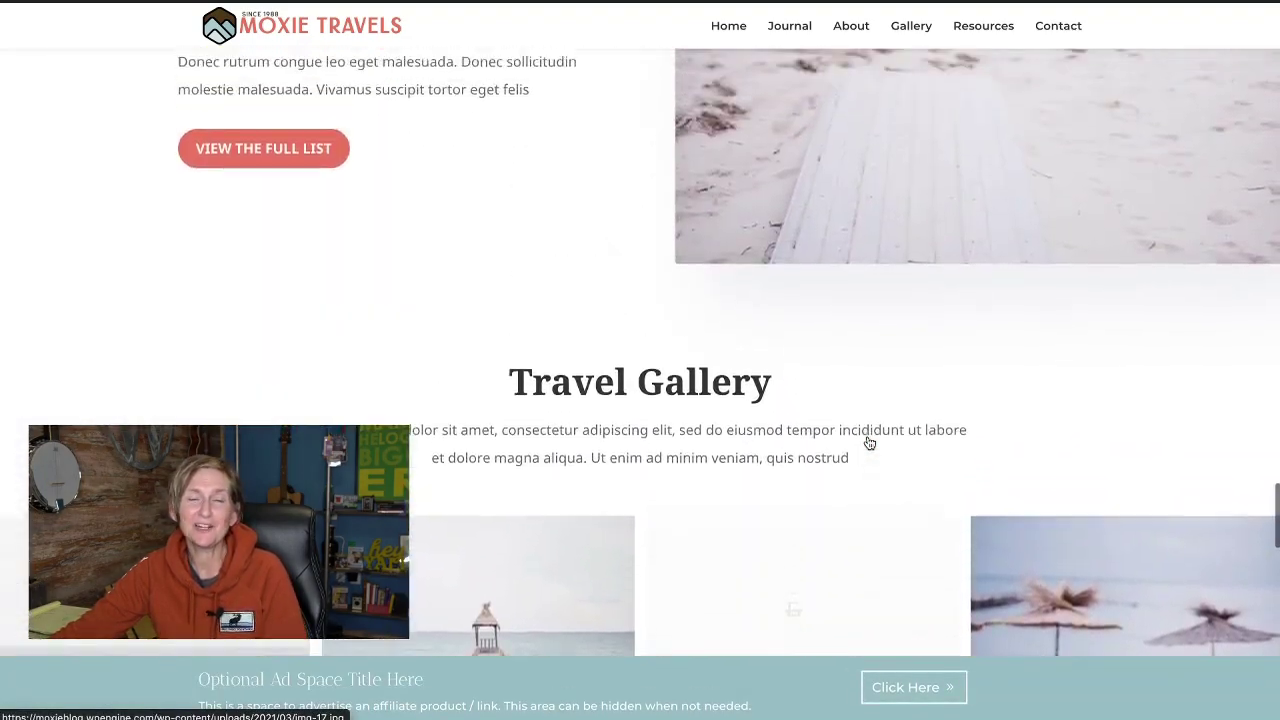
scroll(868, 442, up, 8)
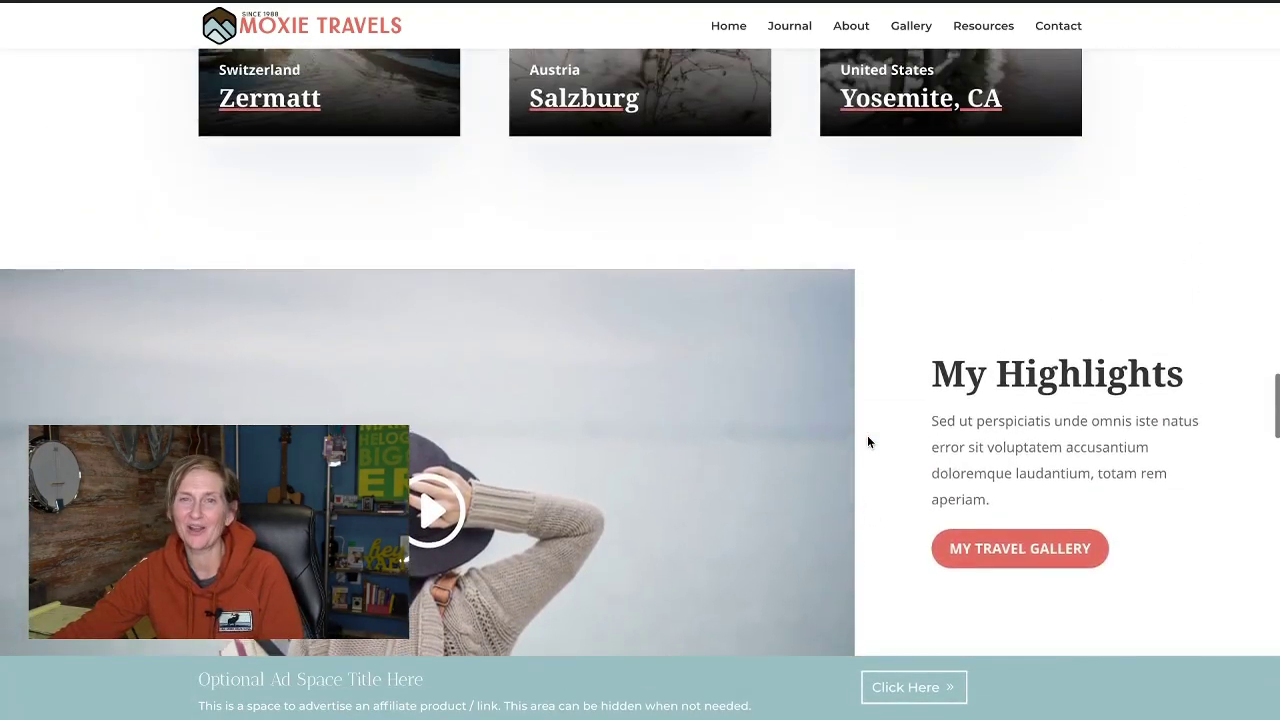
scroll(867, 440, up, 8)
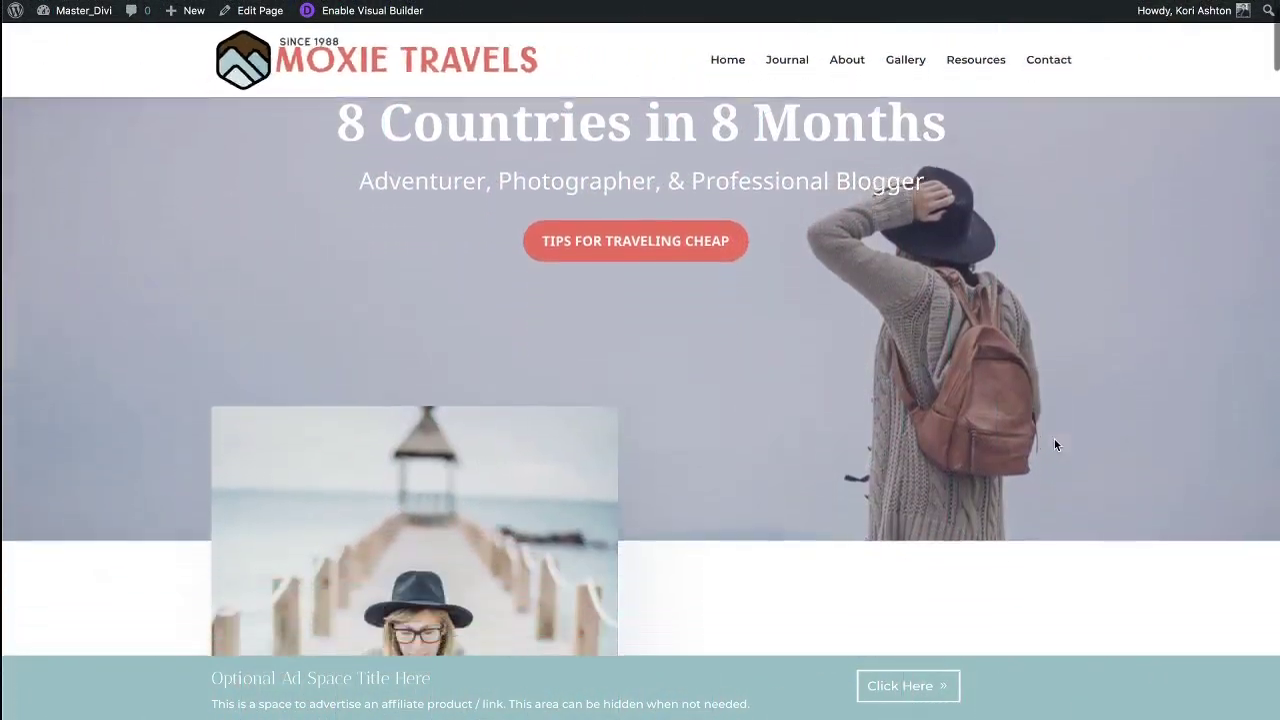
scroll(1055, 445, down, 5)
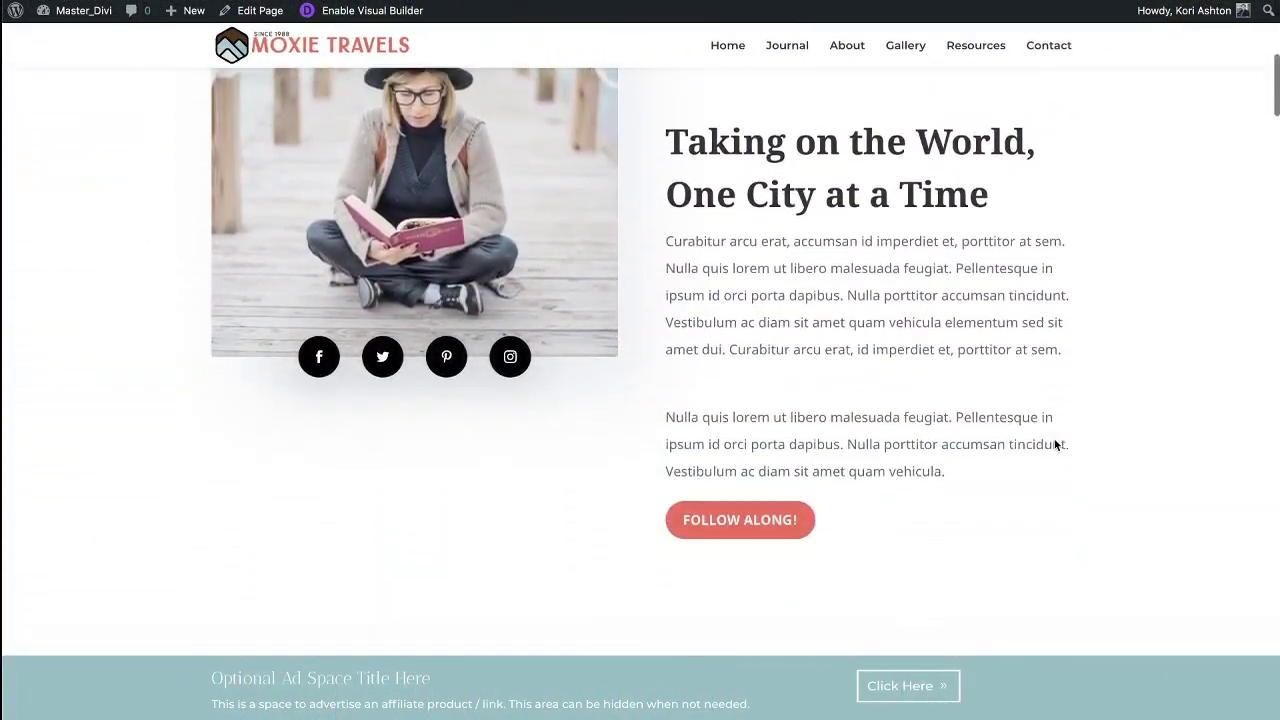
scroll(1055, 445, down, 10)
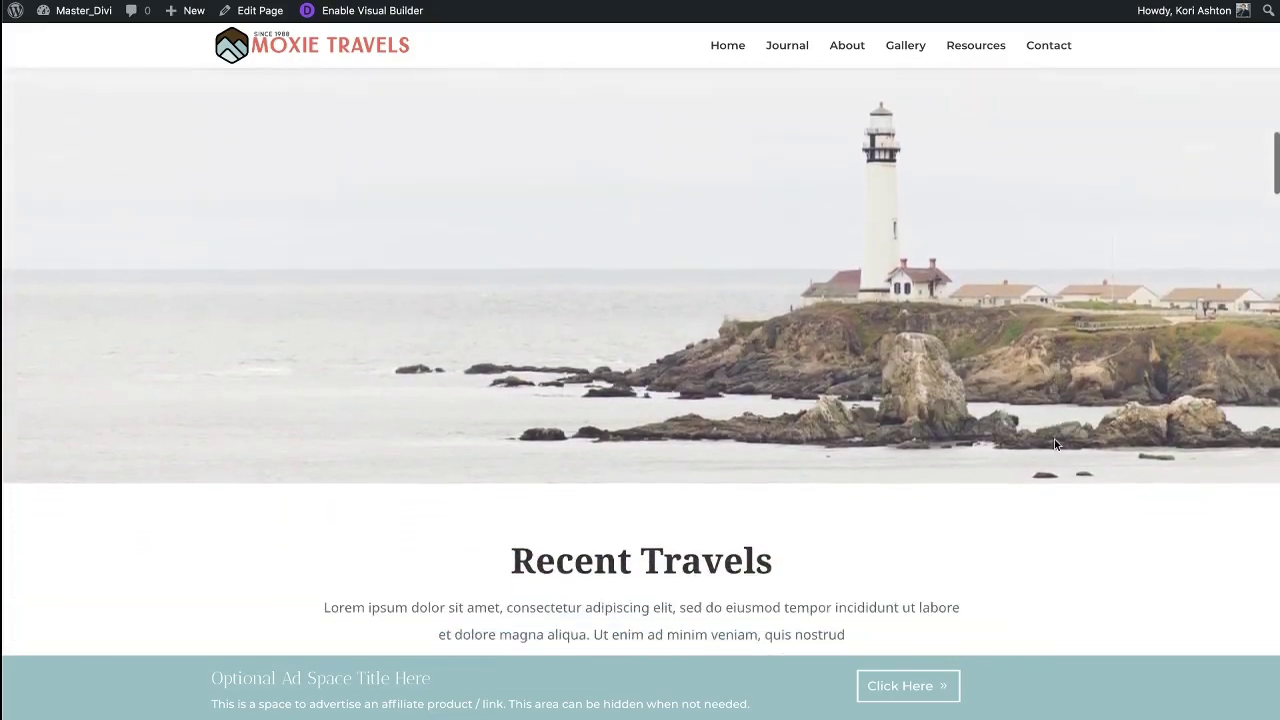
scroll(1055, 445, down, 9)
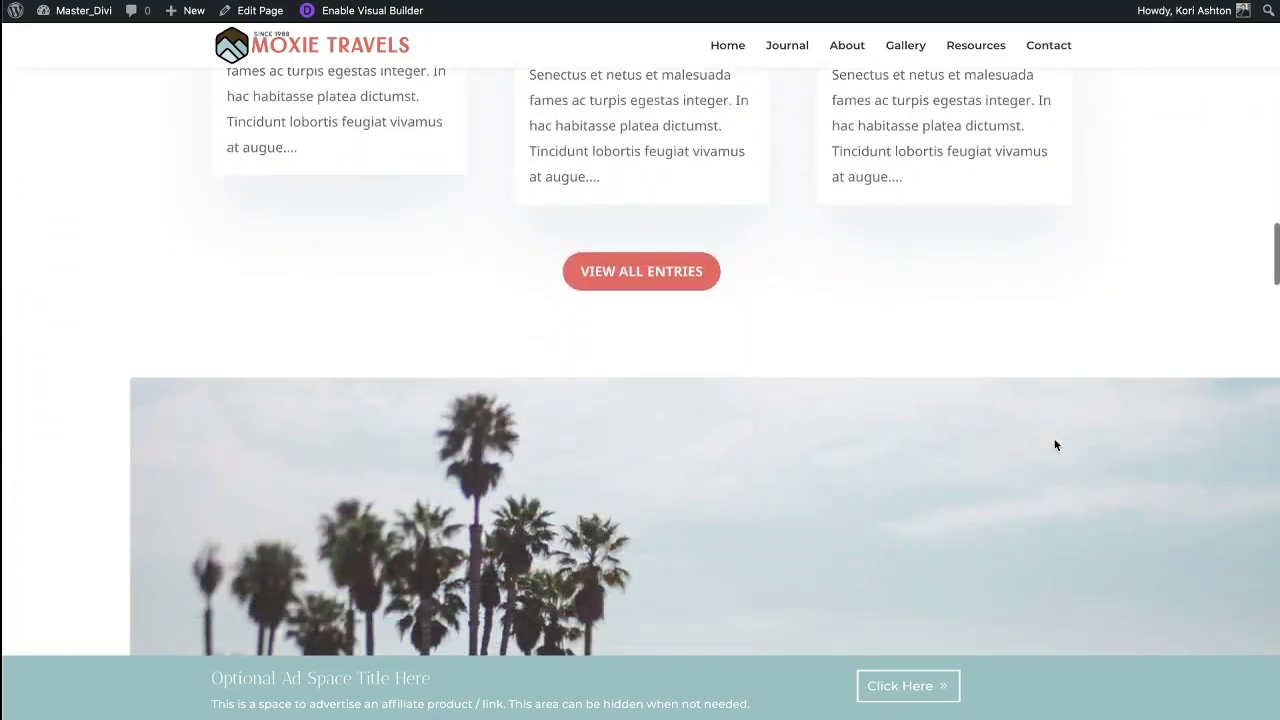
scroll(1055, 445, down, 2)
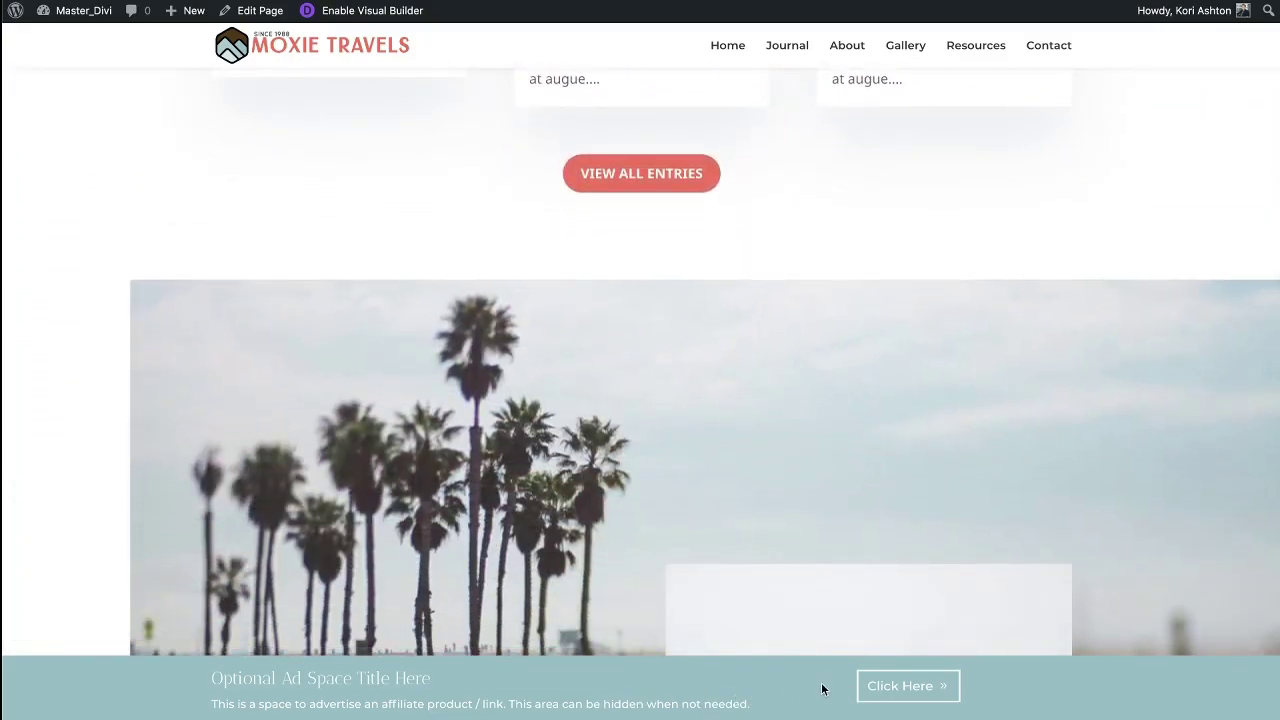
scroll(988, 510, down, 10)
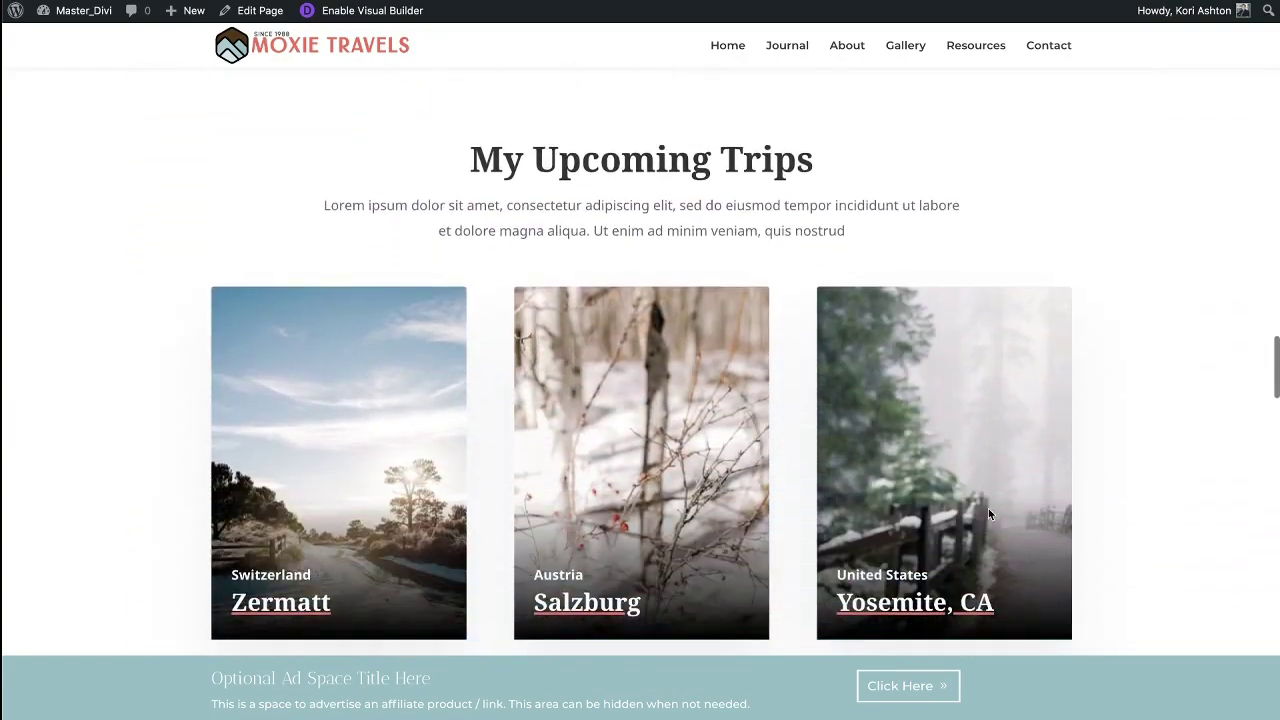
scroll(989, 513, down, 14)
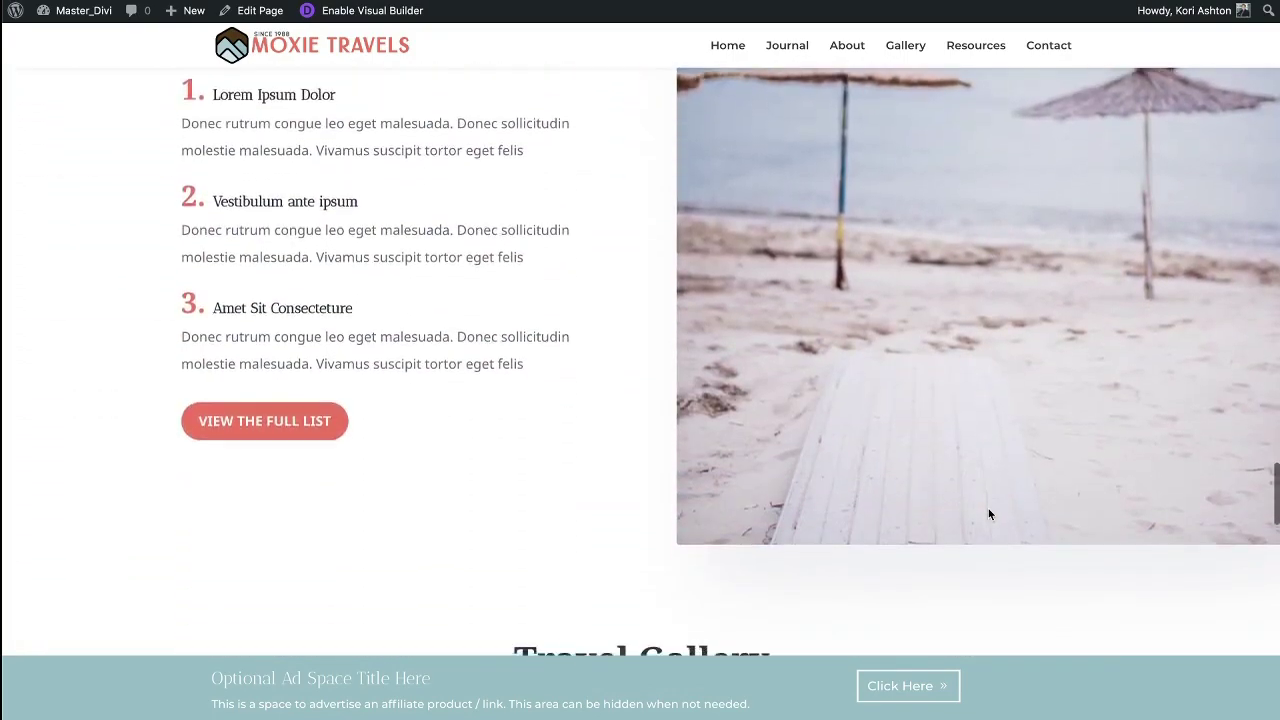
scroll(989, 514, down, 12)
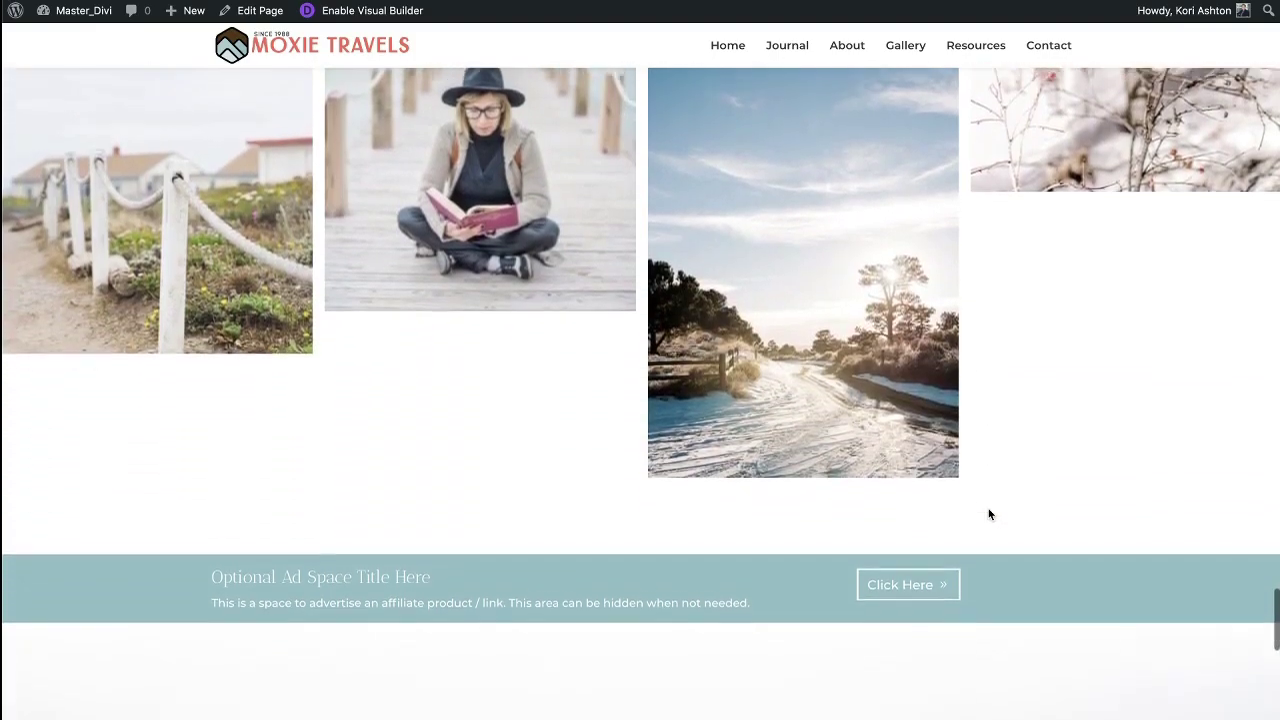
scroll(989, 514, down, 7)
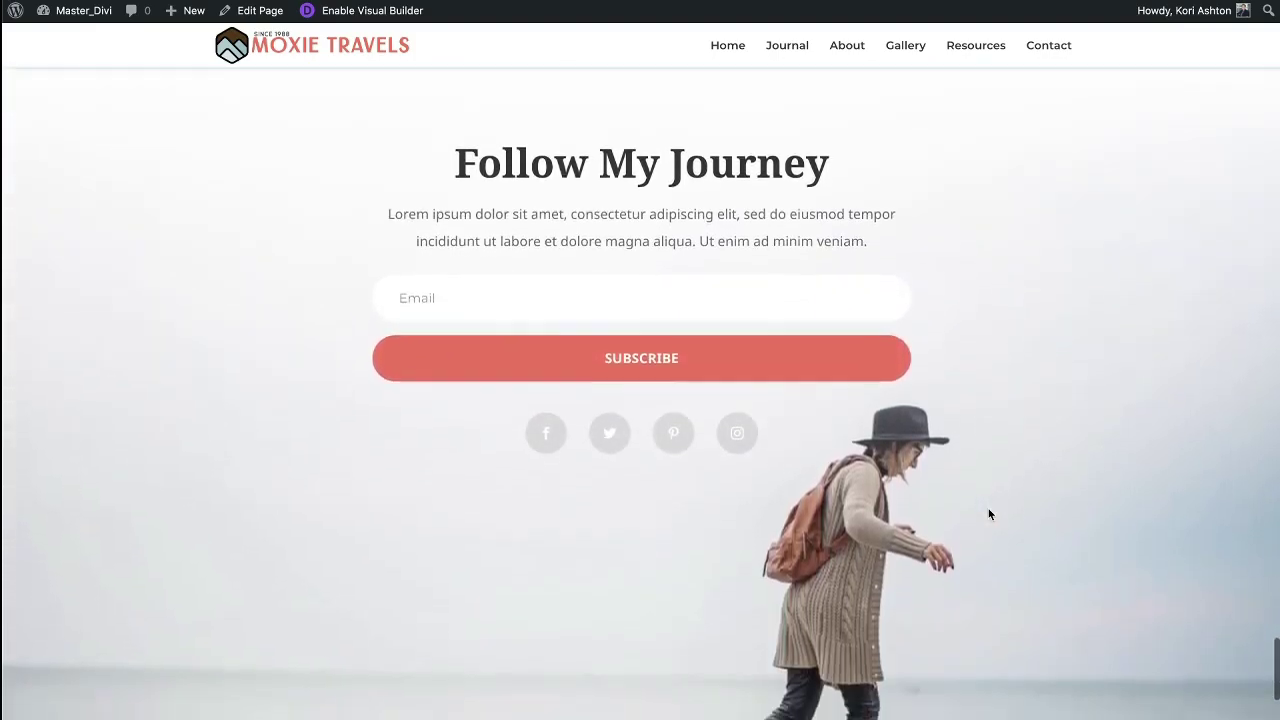
scroll(989, 514, down, 3)
scroll(989, 514, up, 4)
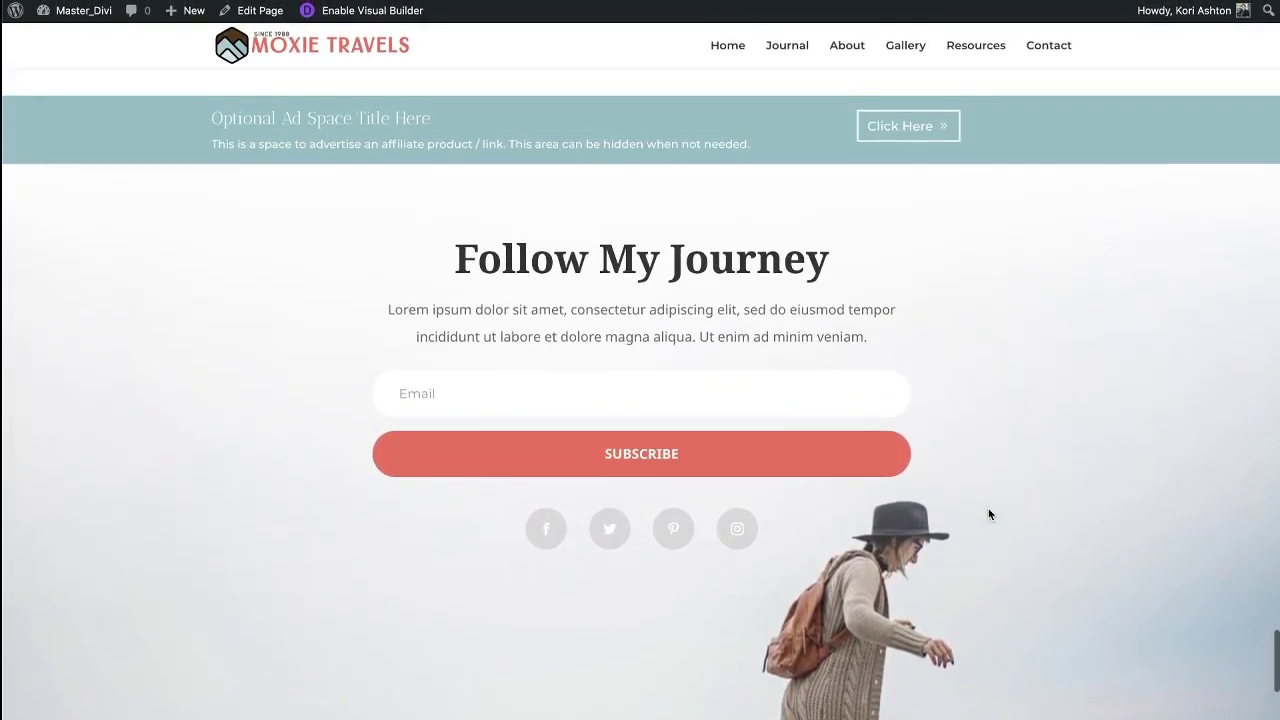
scroll(989, 514, up, 5)
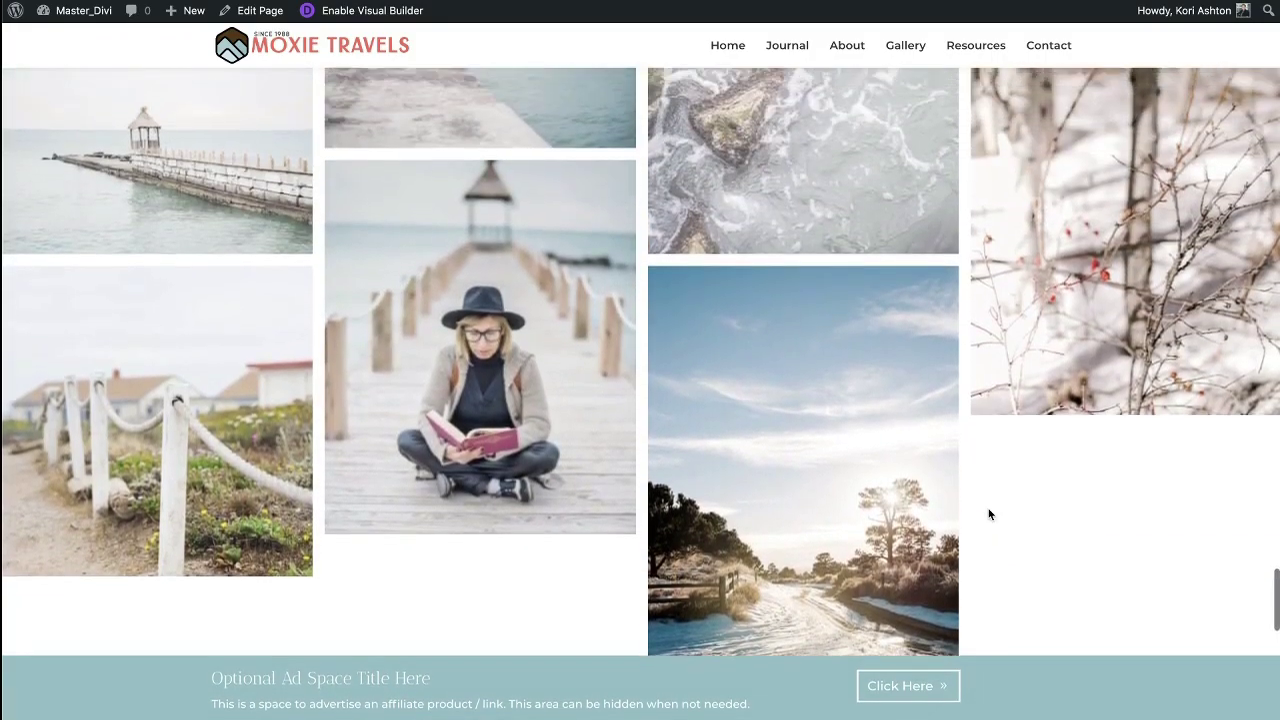
scroll(989, 514, up, 8)
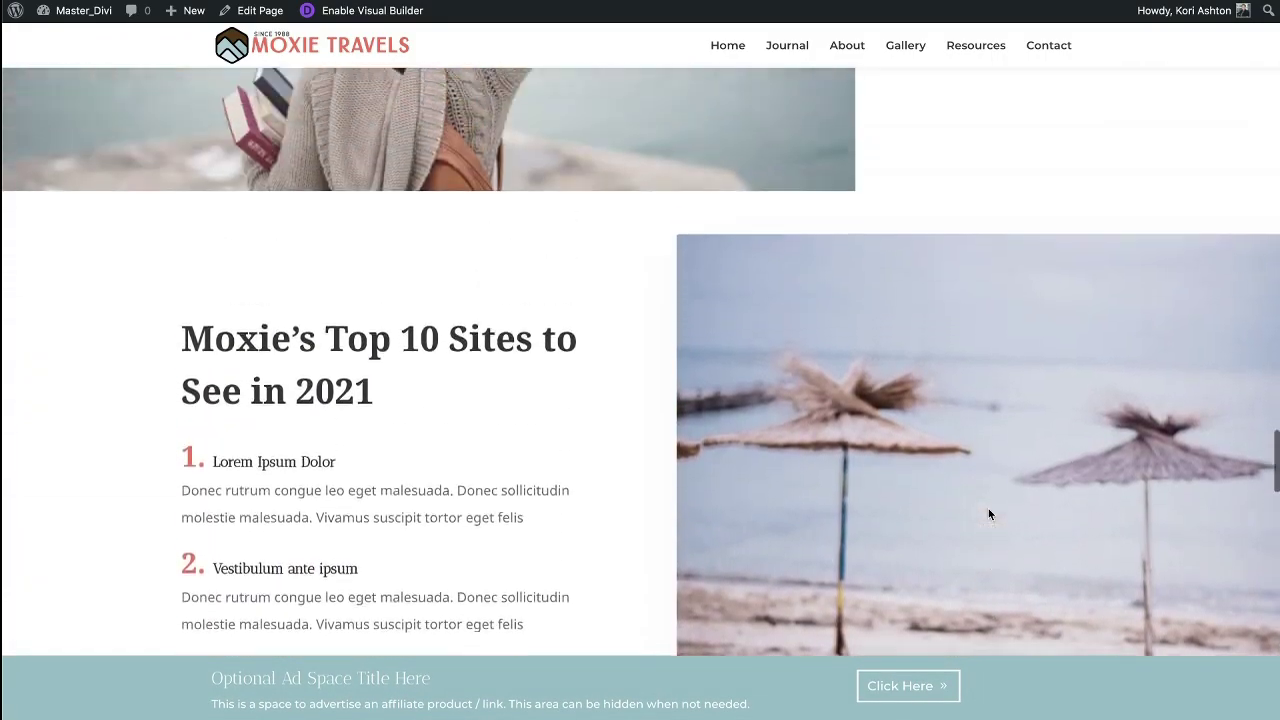
scroll(989, 514, up, 10)
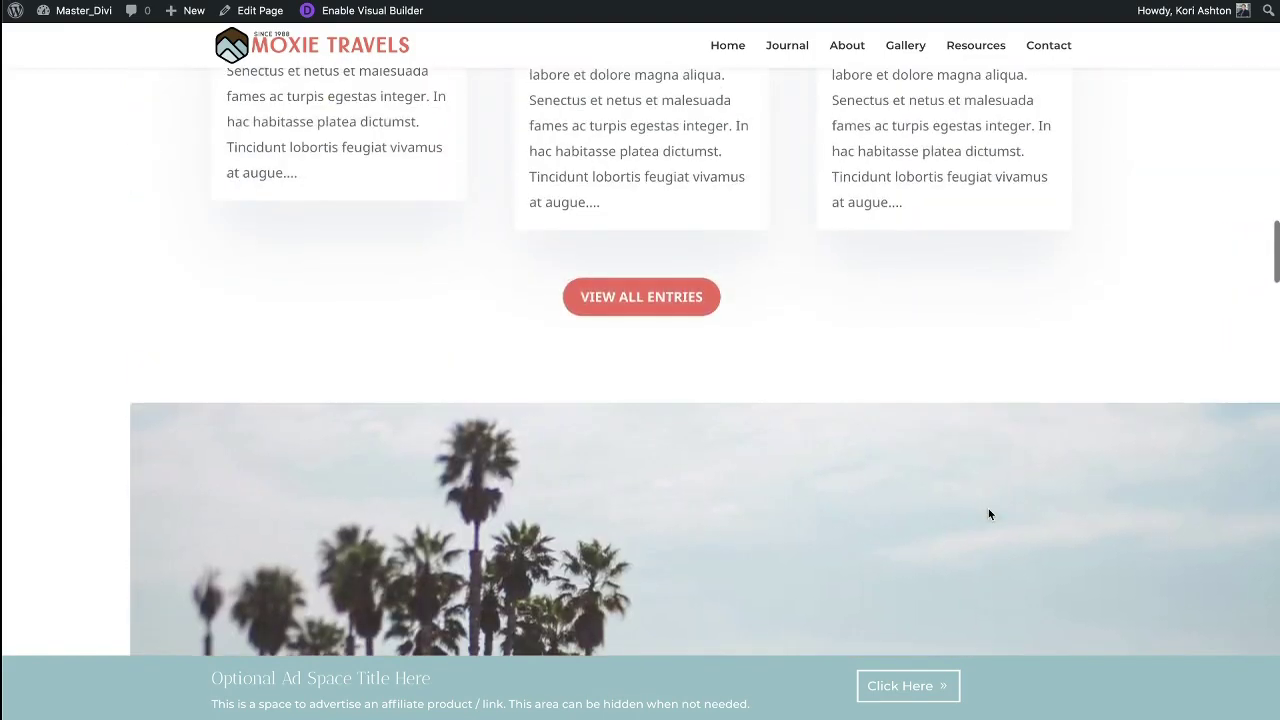
scroll(989, 514, up, 12)
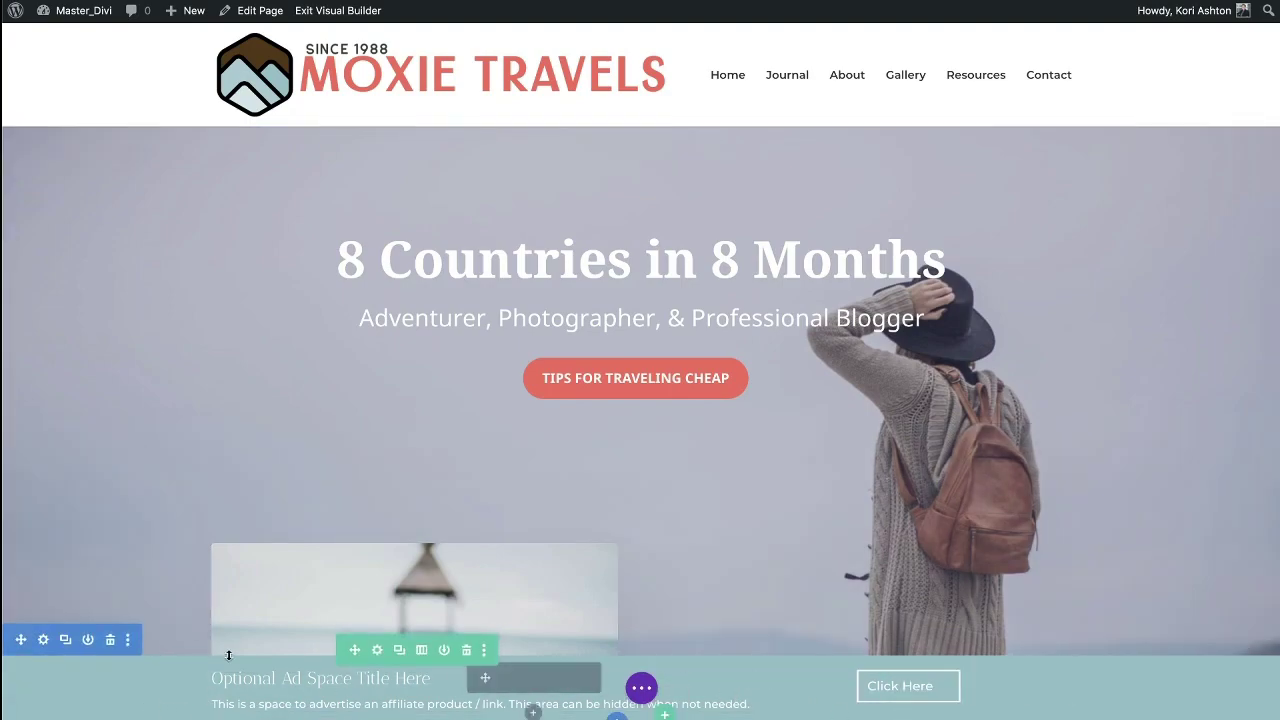
scroll(355, 496, down, 5)
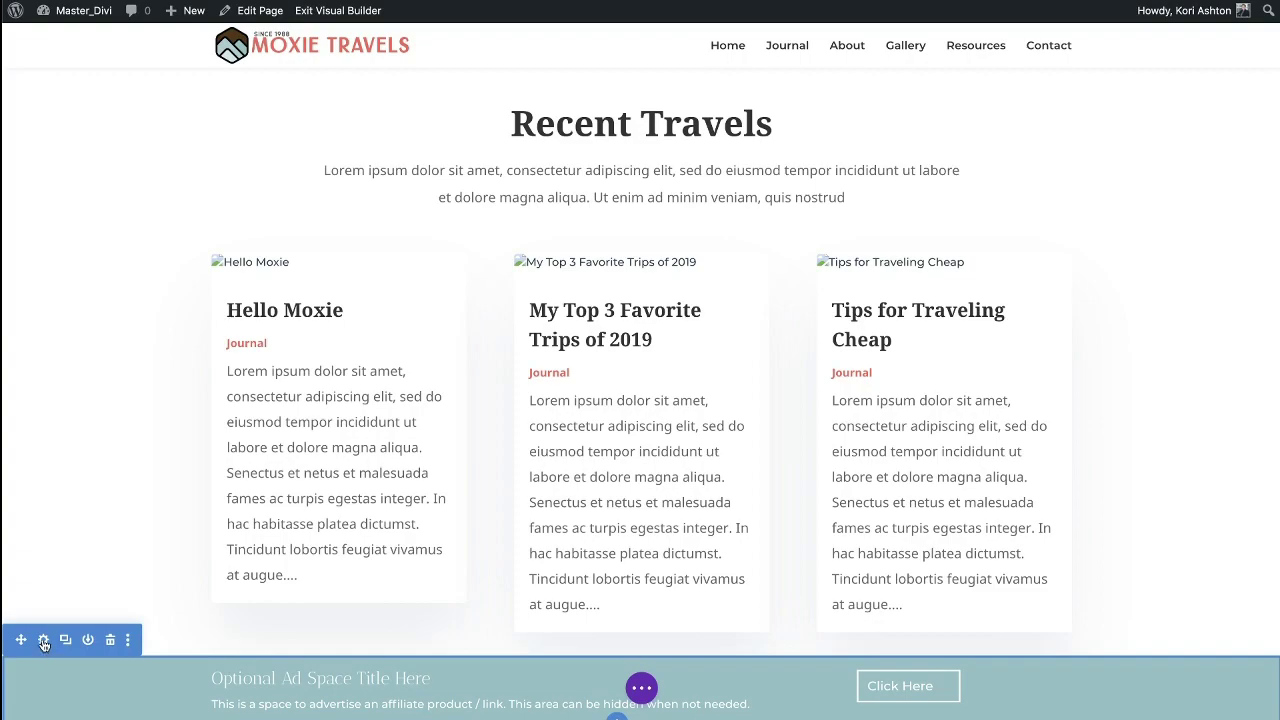
click(43, 640)
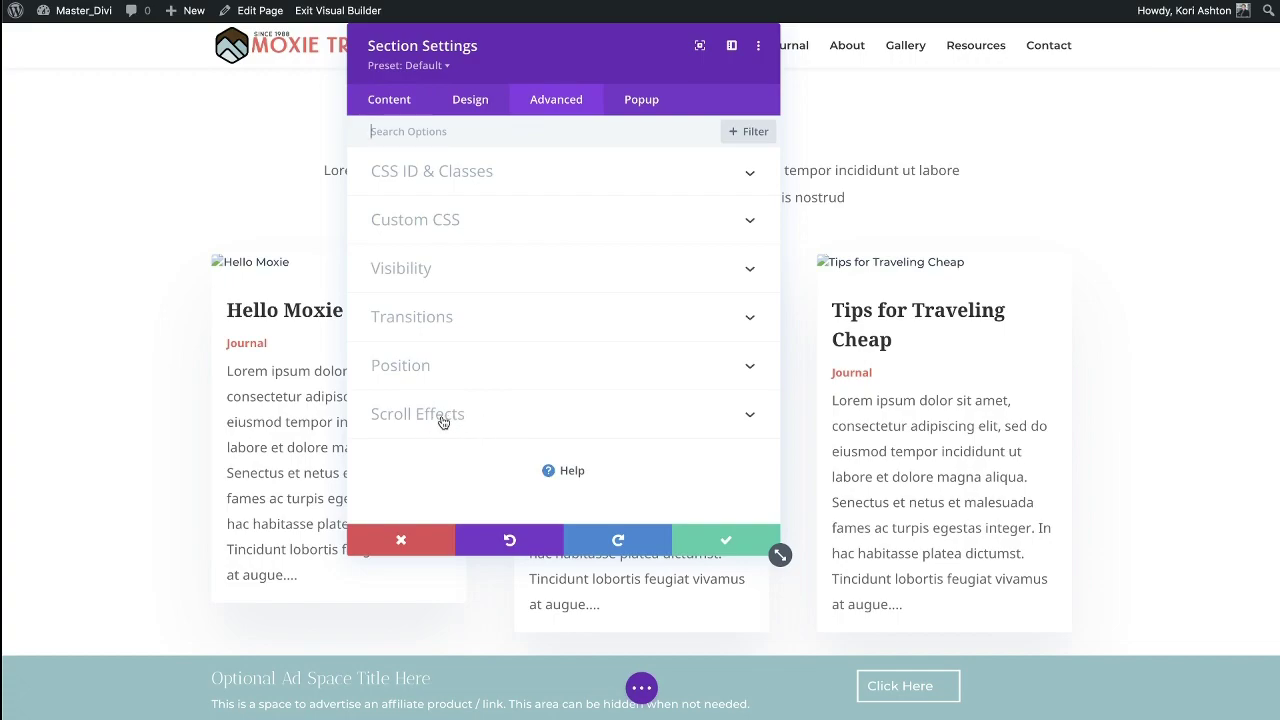
Step: Under Scroll Effects, set Sticky Position to Do Not Stick and check the bar scrolls with the page
click(443, 422)
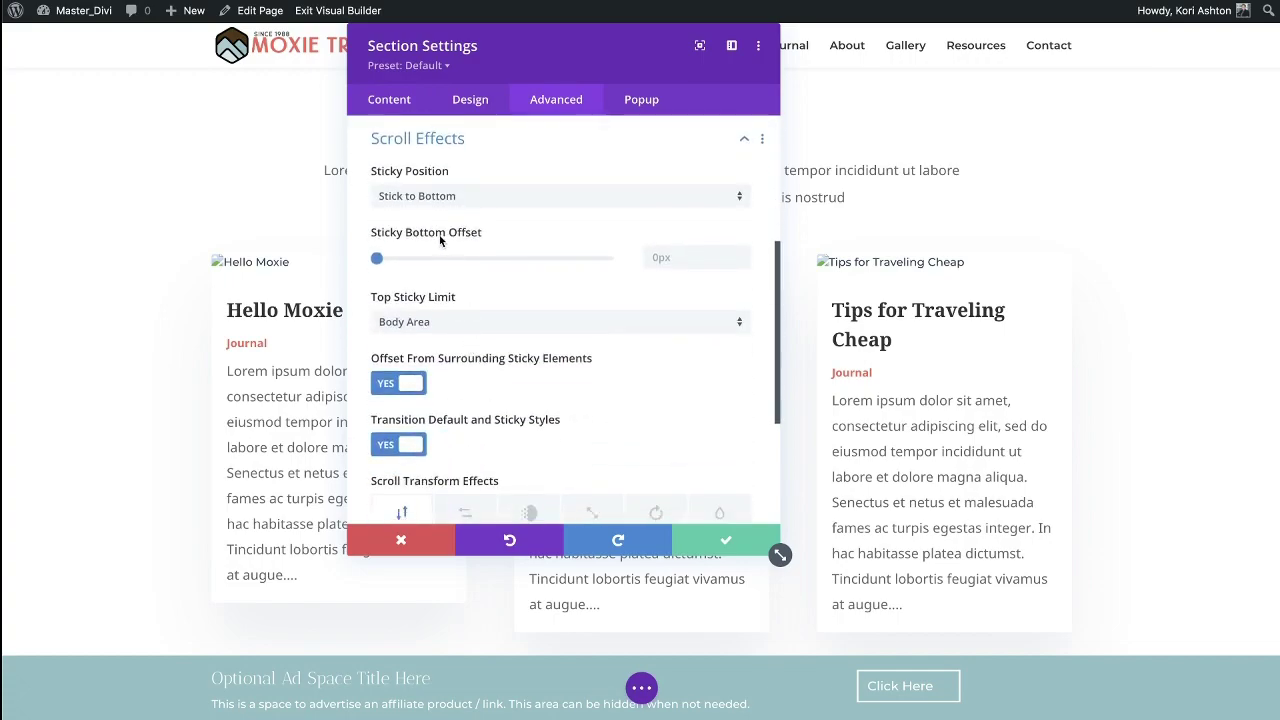
click(408, 212)
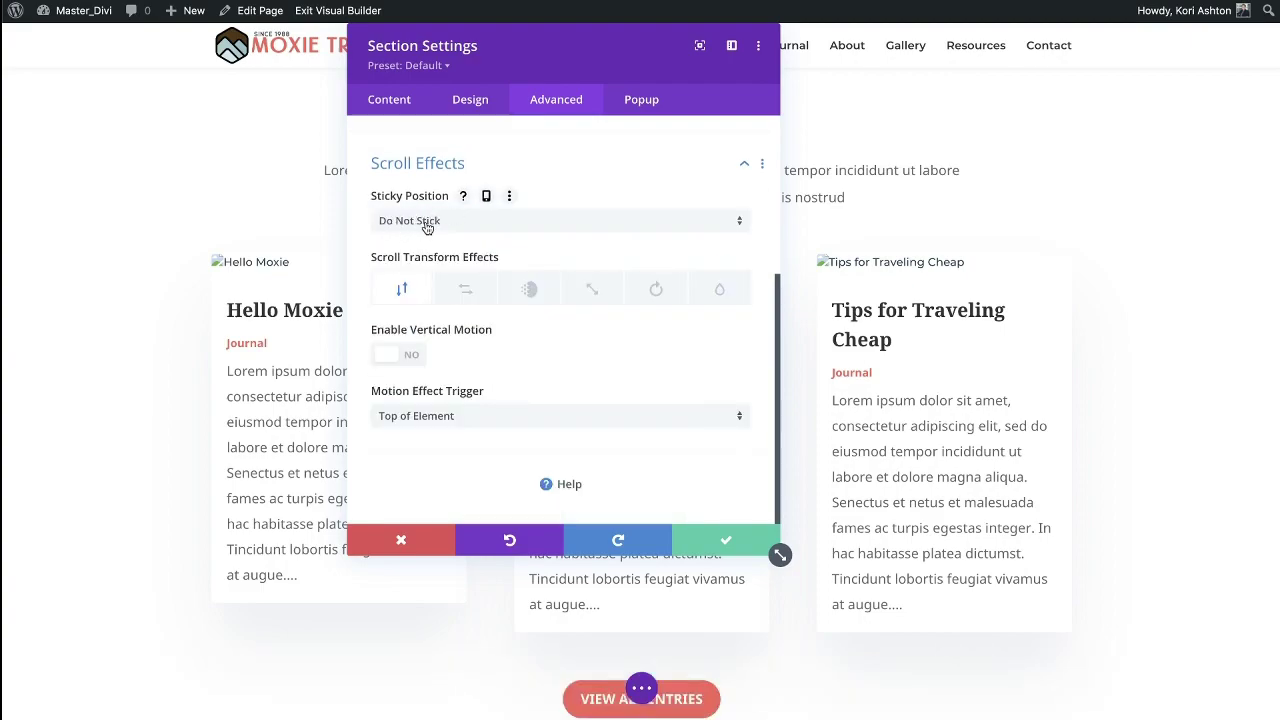
scroll(295, 363, down, 20)
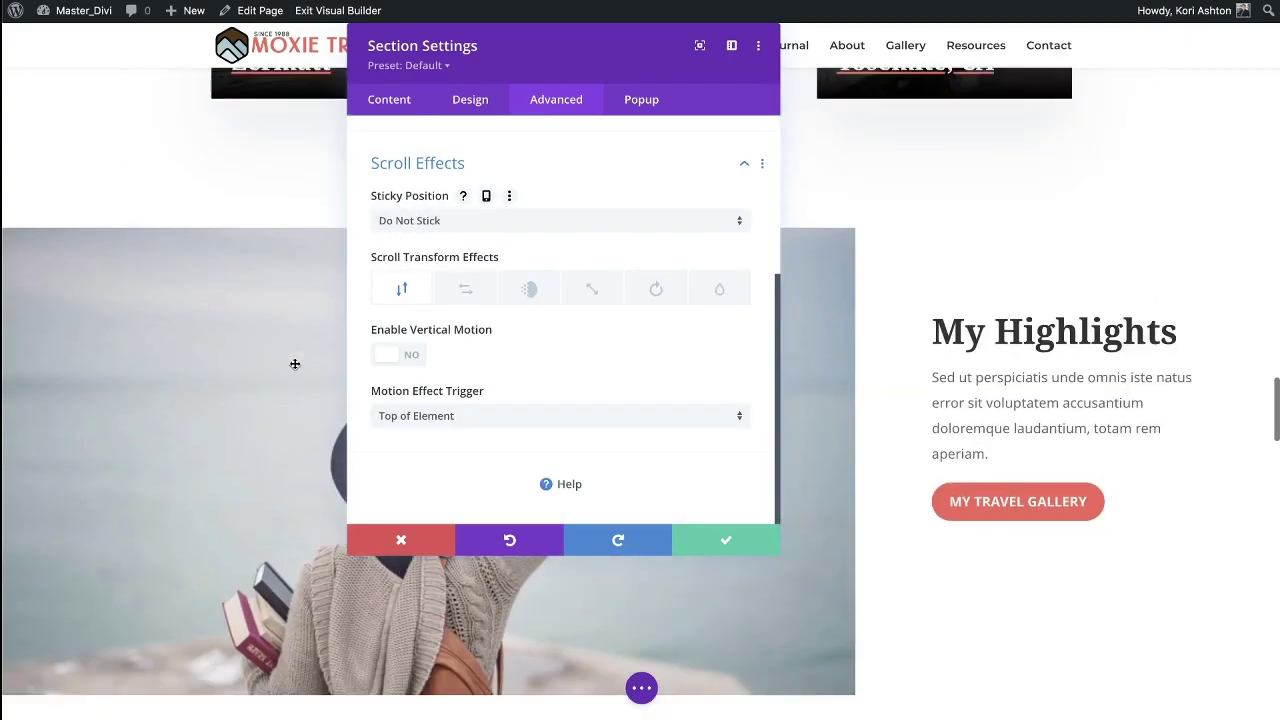
scroll(295, 363, down, 15)
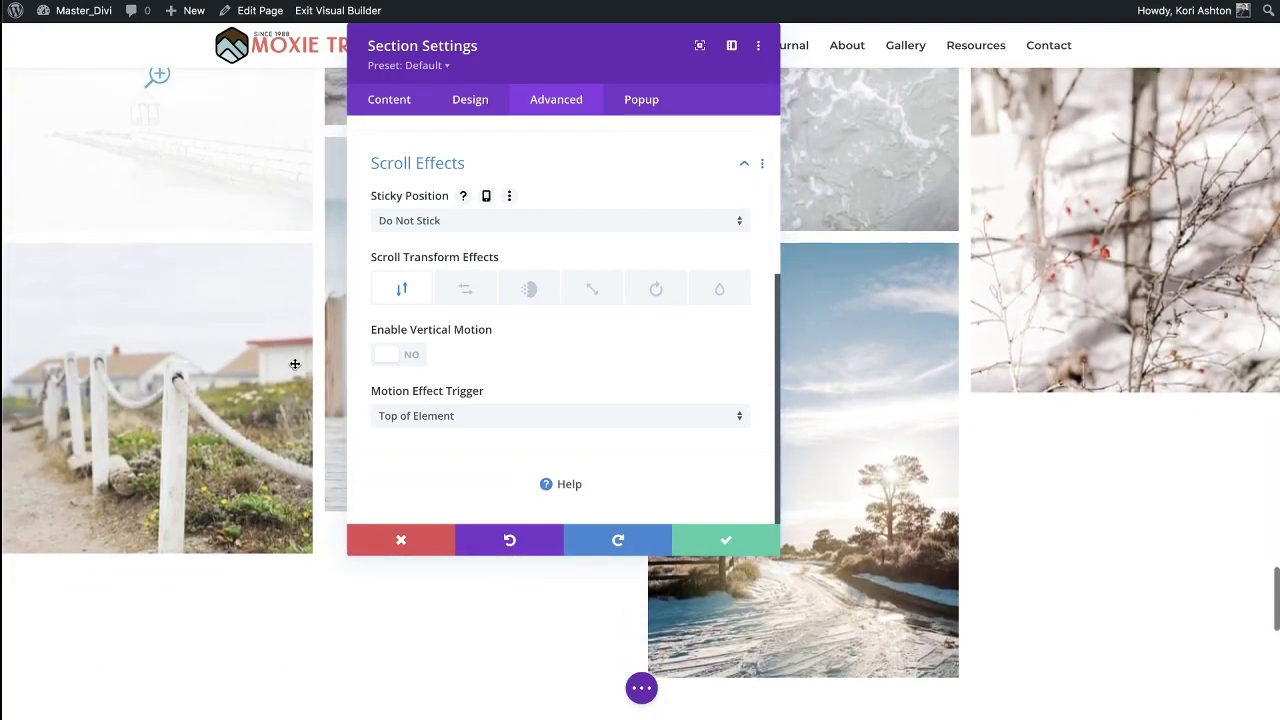
scroll(295, 363, up, 3)
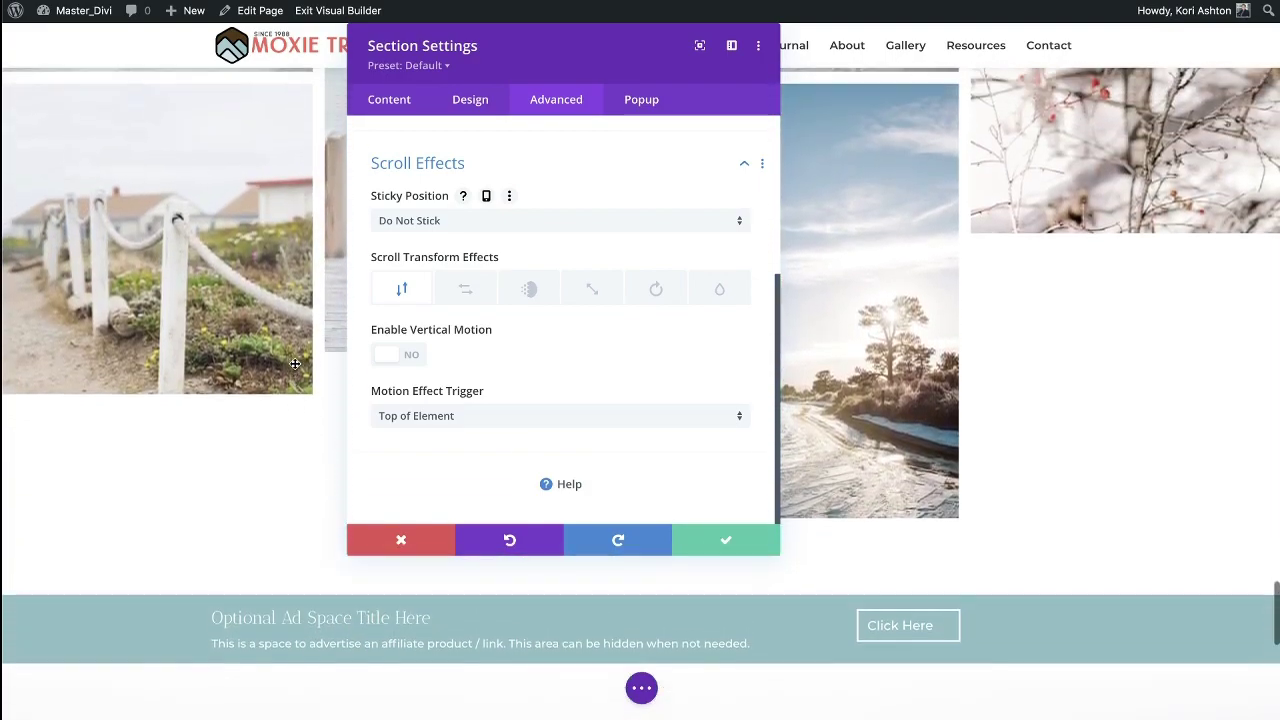
scroll(295, 363, up, 1)
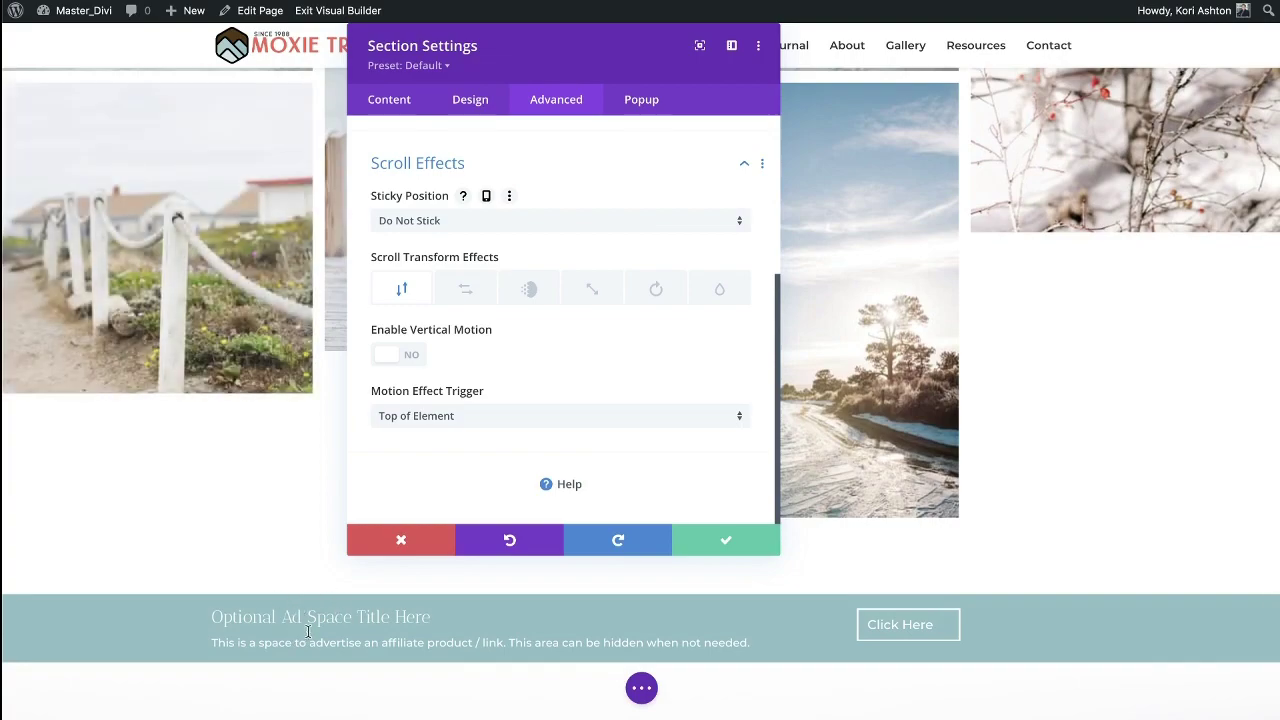
scroll(249, 563, down, 5)
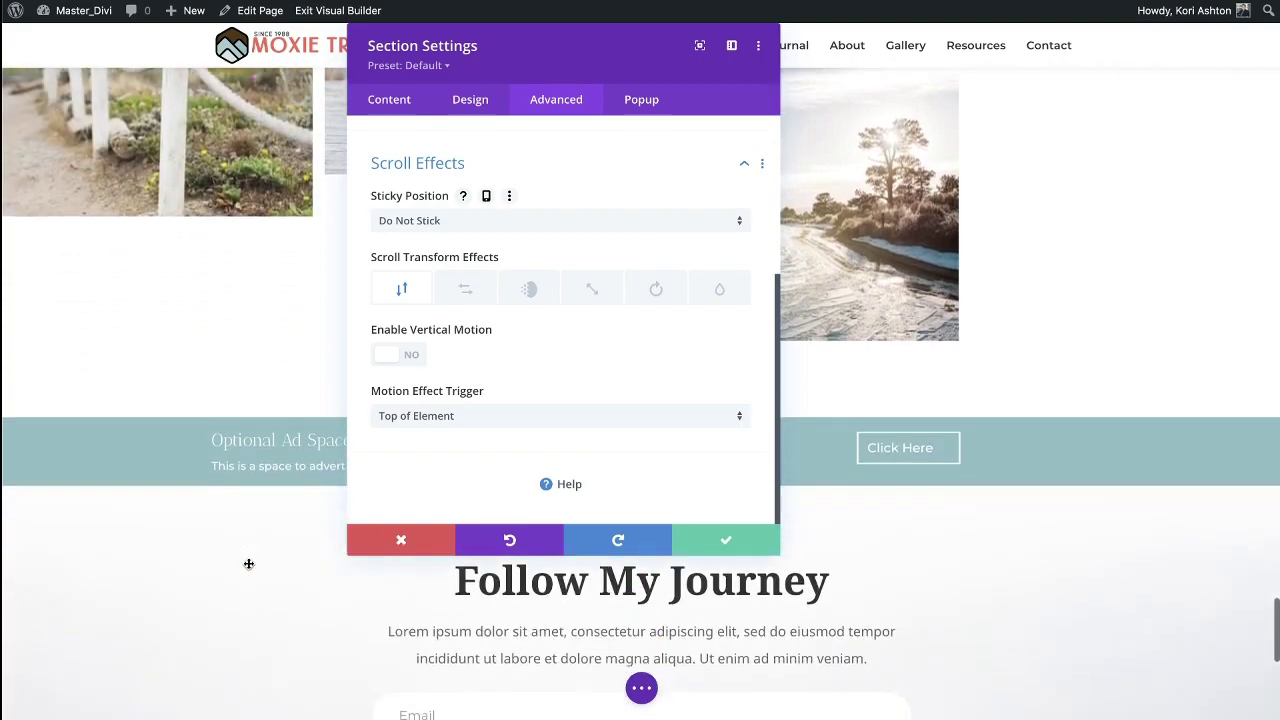
scroll(249, 563, up, 5)
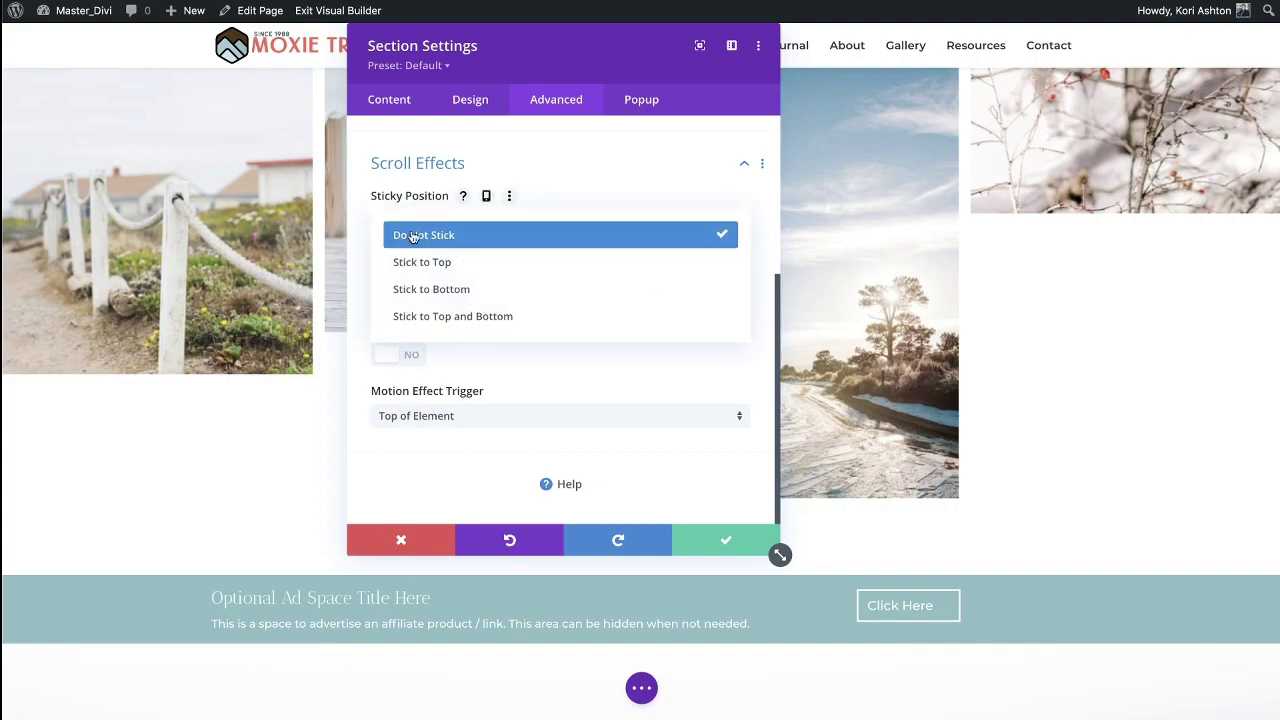
Step: Set the ad section's Sticky Position to Stick to Bottom, keeping the sticky limit at Body Area
click(495, 289)
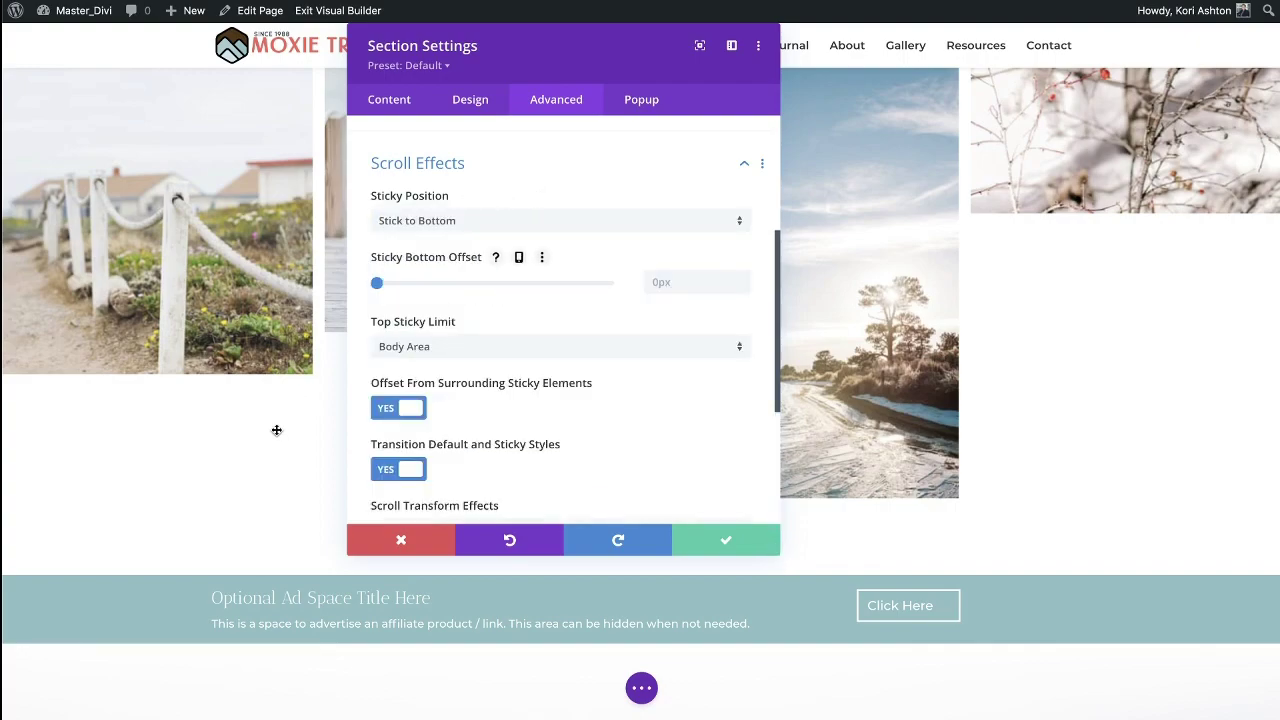
scroll(277, 430, down, 10)
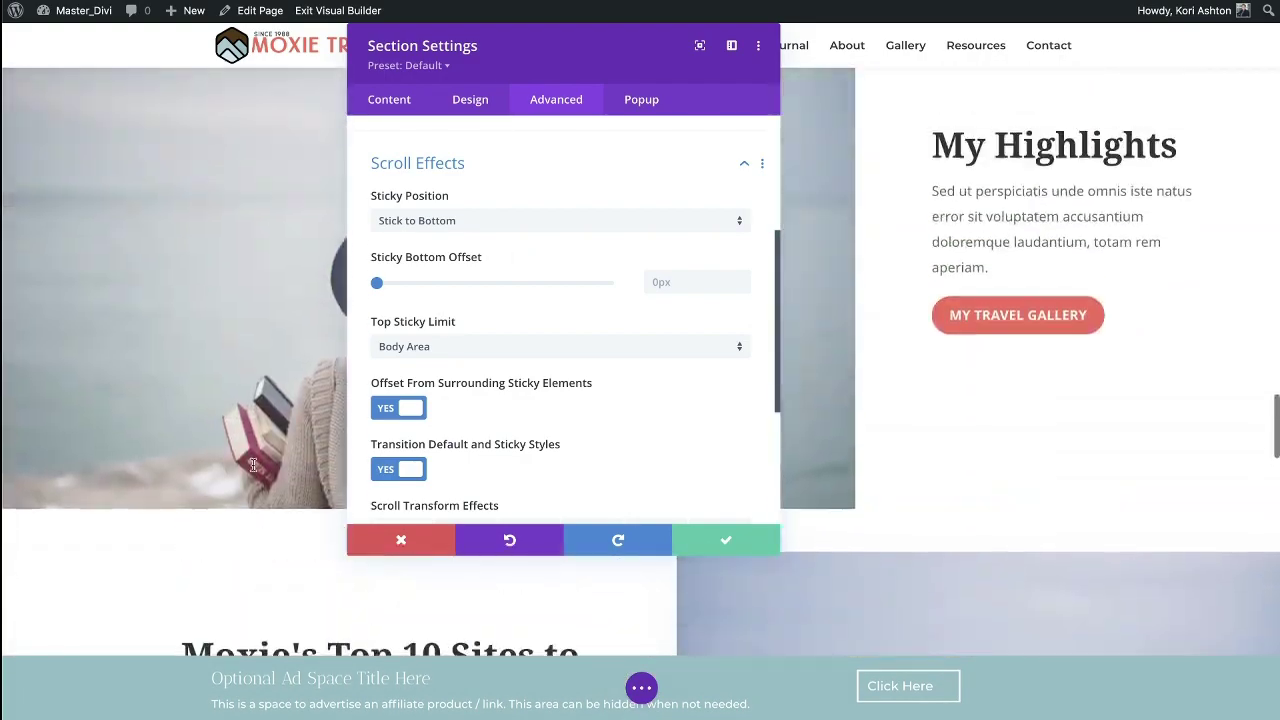
scroll(253, 464, down, 15)
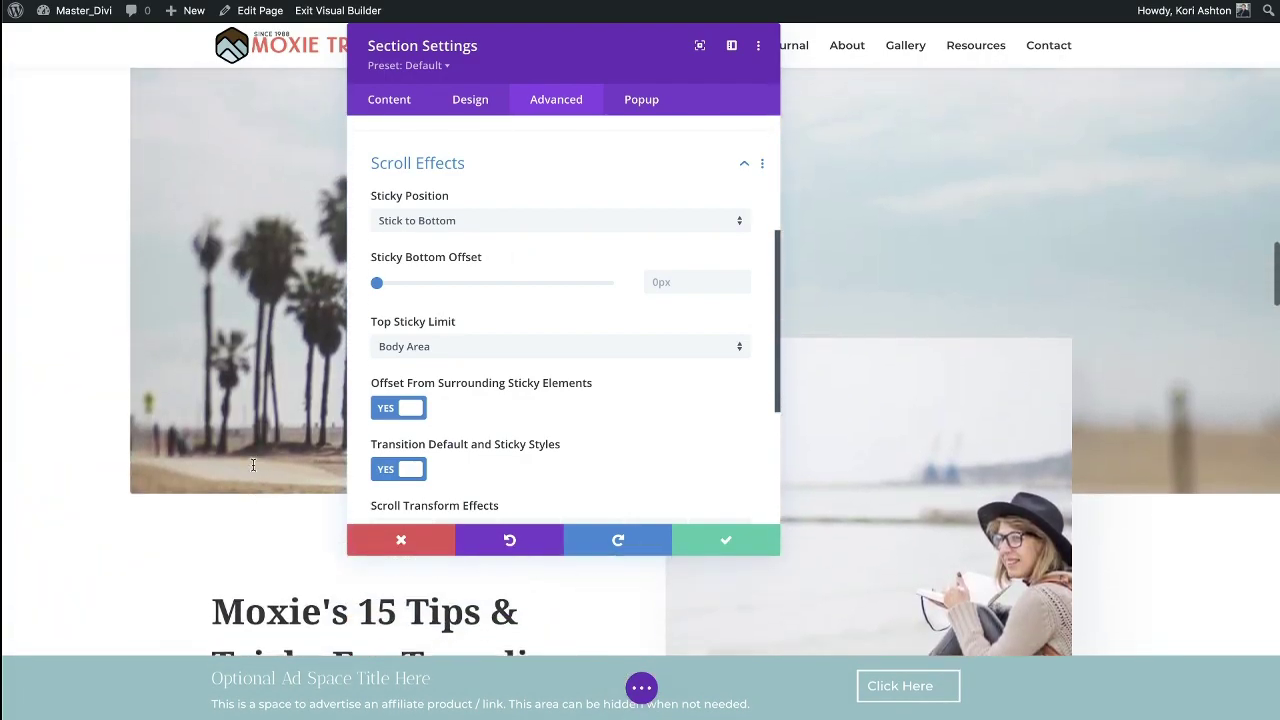
scroll(253, 464, up, 5)
scroll(253, 464, down, 3)
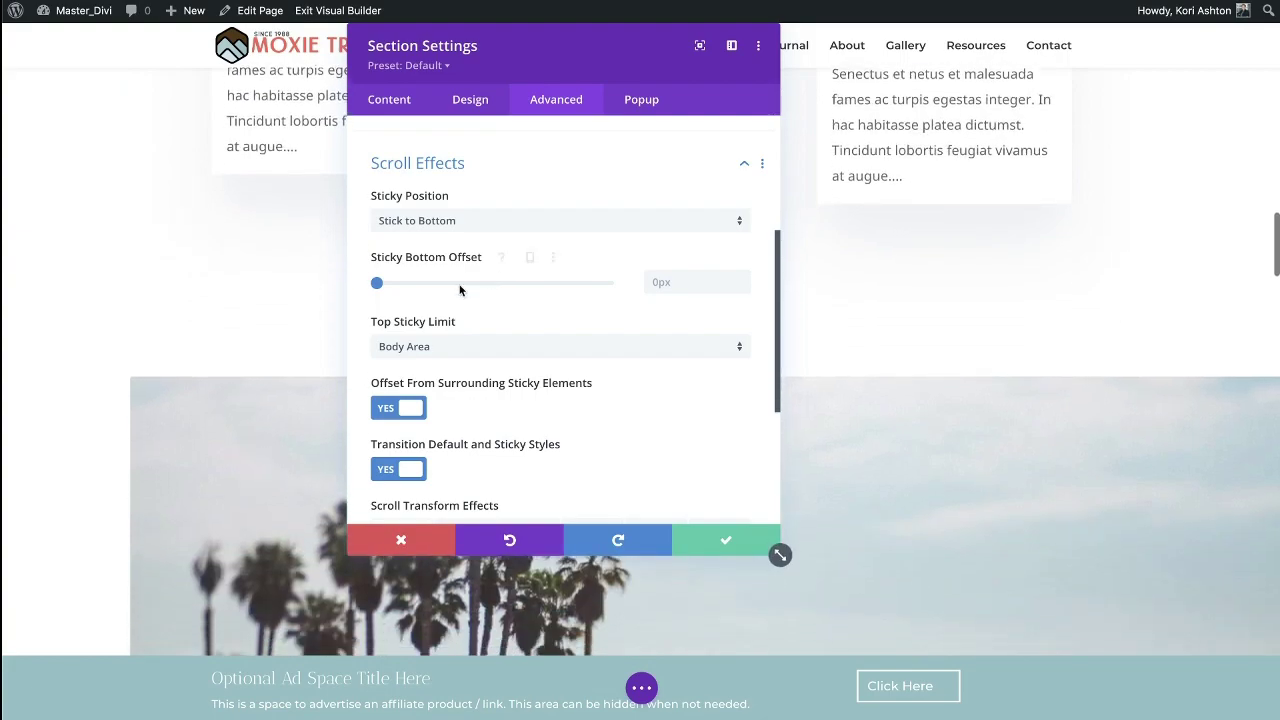
scroll(605, 432, down, 4)
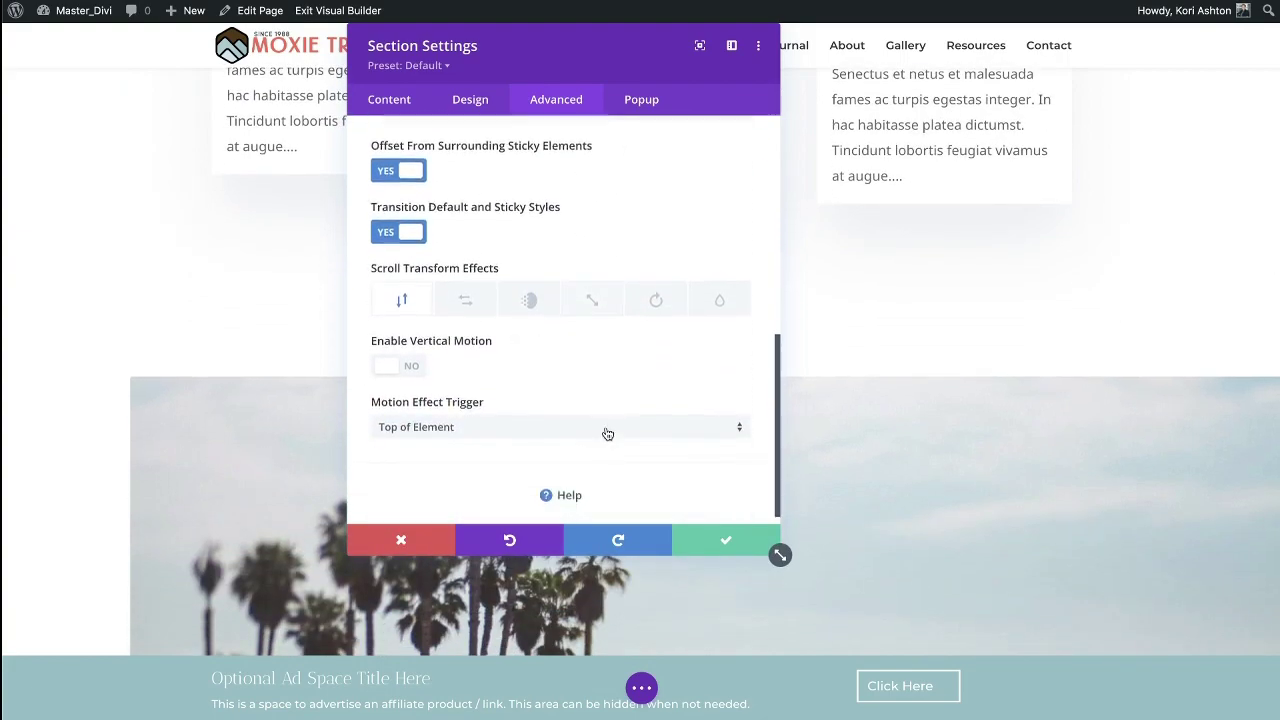
scroll(601, 375, up, 5)
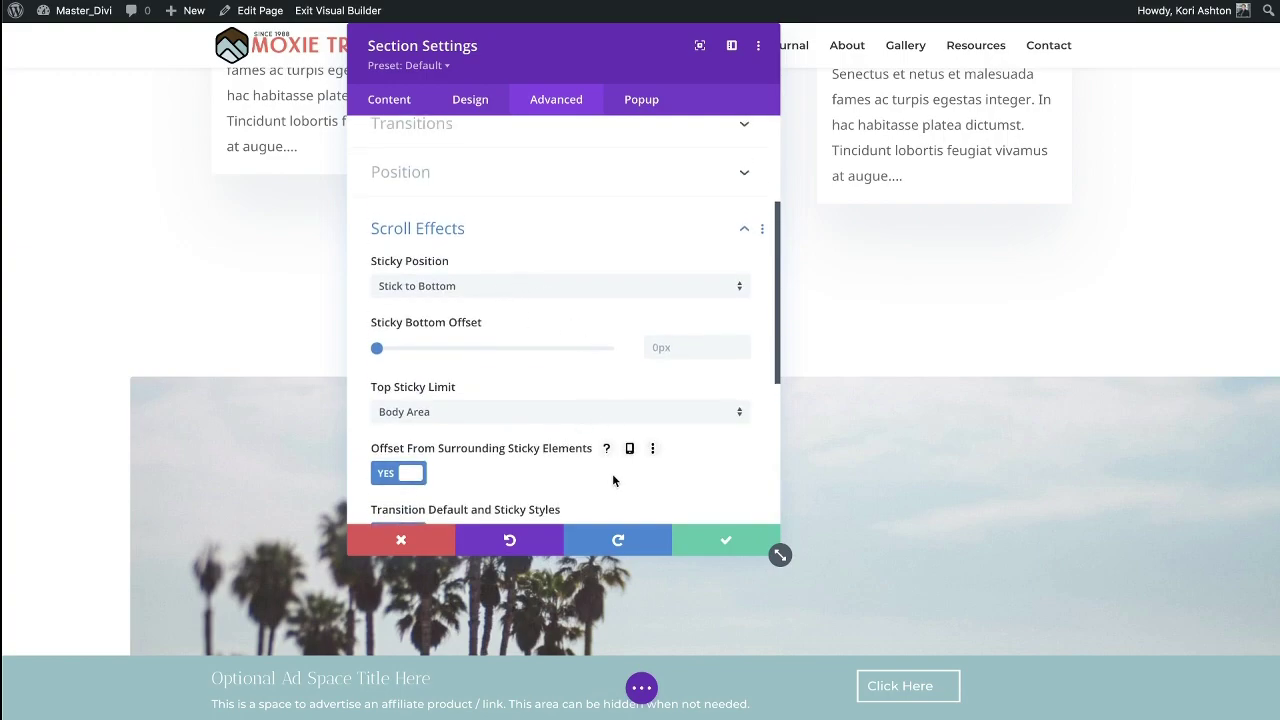
scroll(613, 481, down, 1)
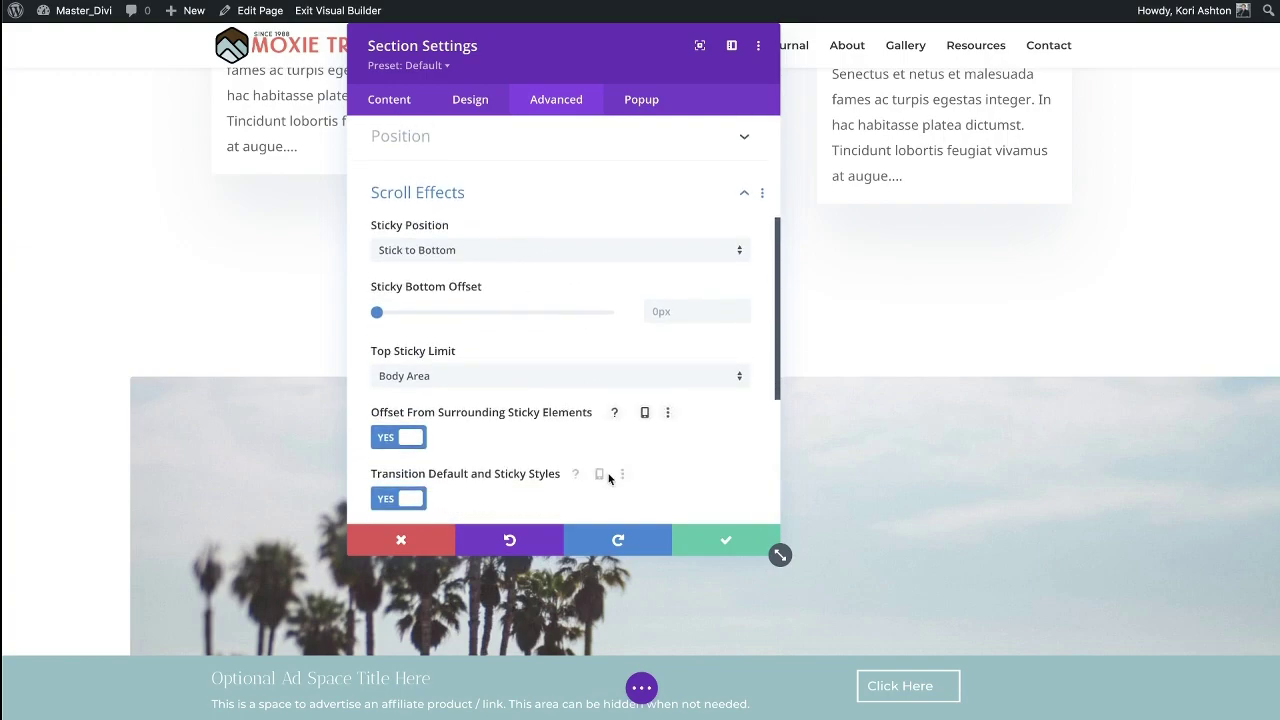
click(486, 412)
scroll(477, 460, down, 4)
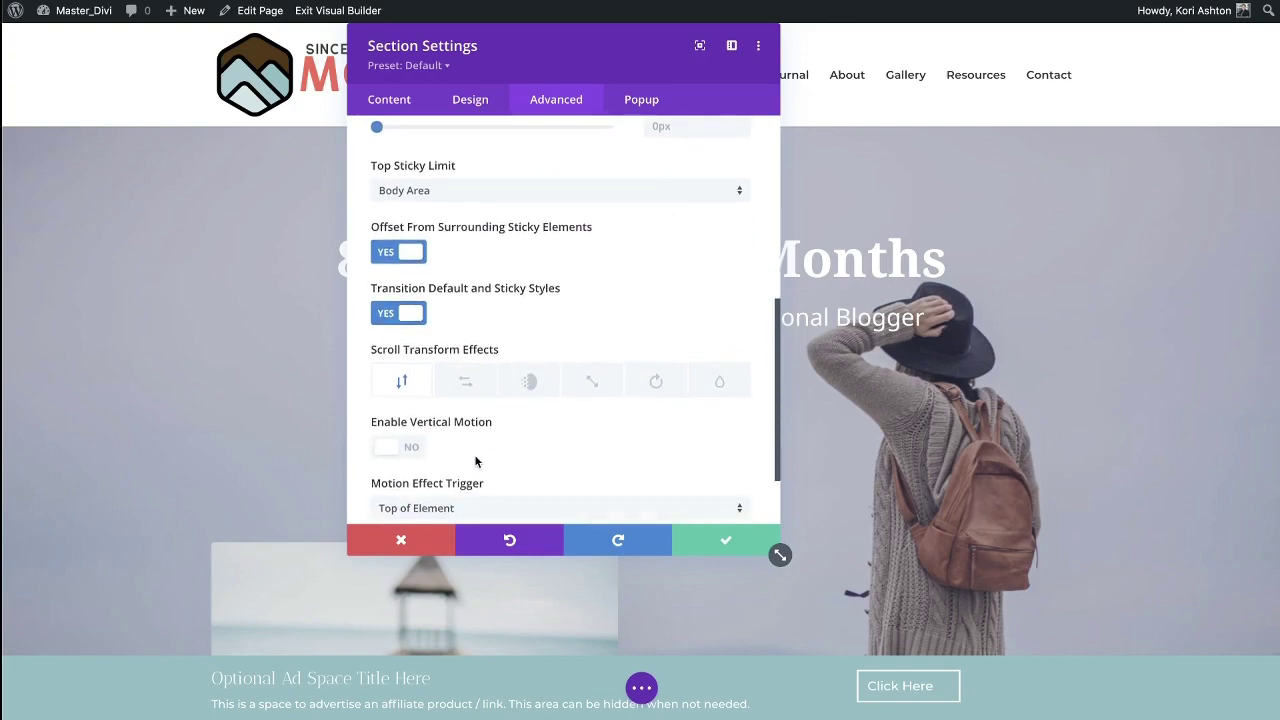
scroll(474, 454, up, 7)
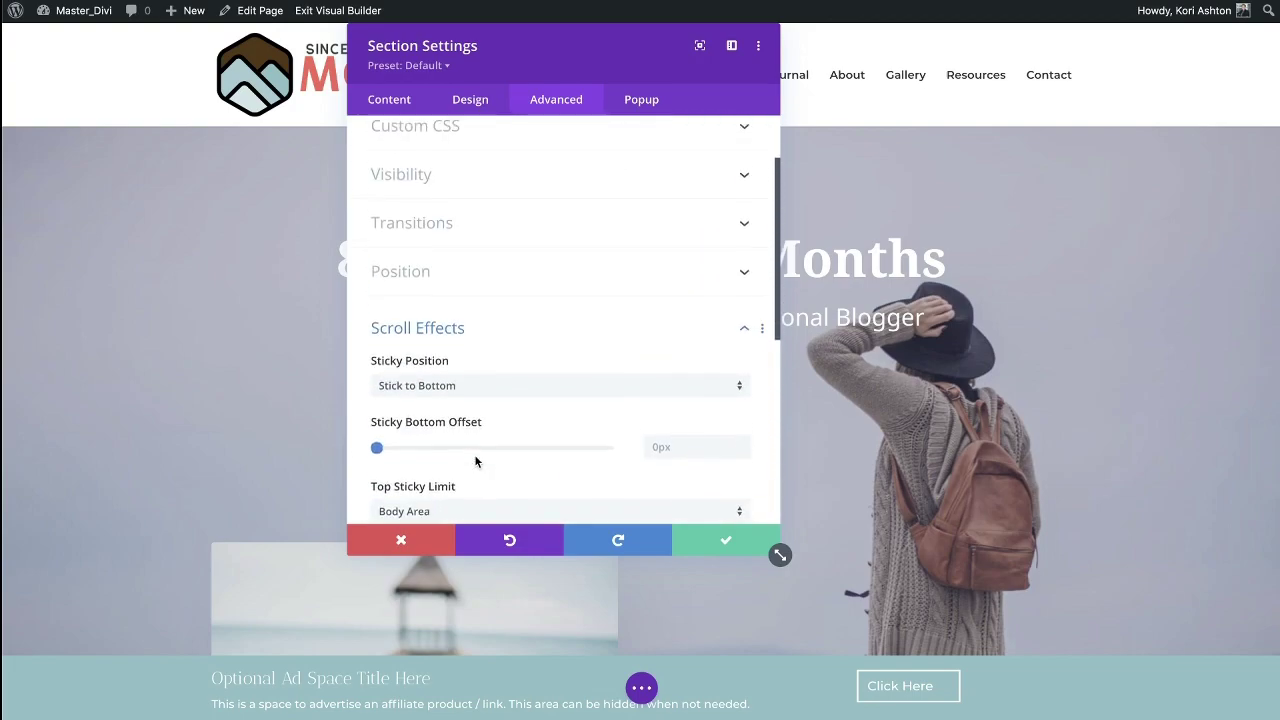
Step: Save the ad section's sticky settings and bring up the page-level builder options bar
click(721, 543)
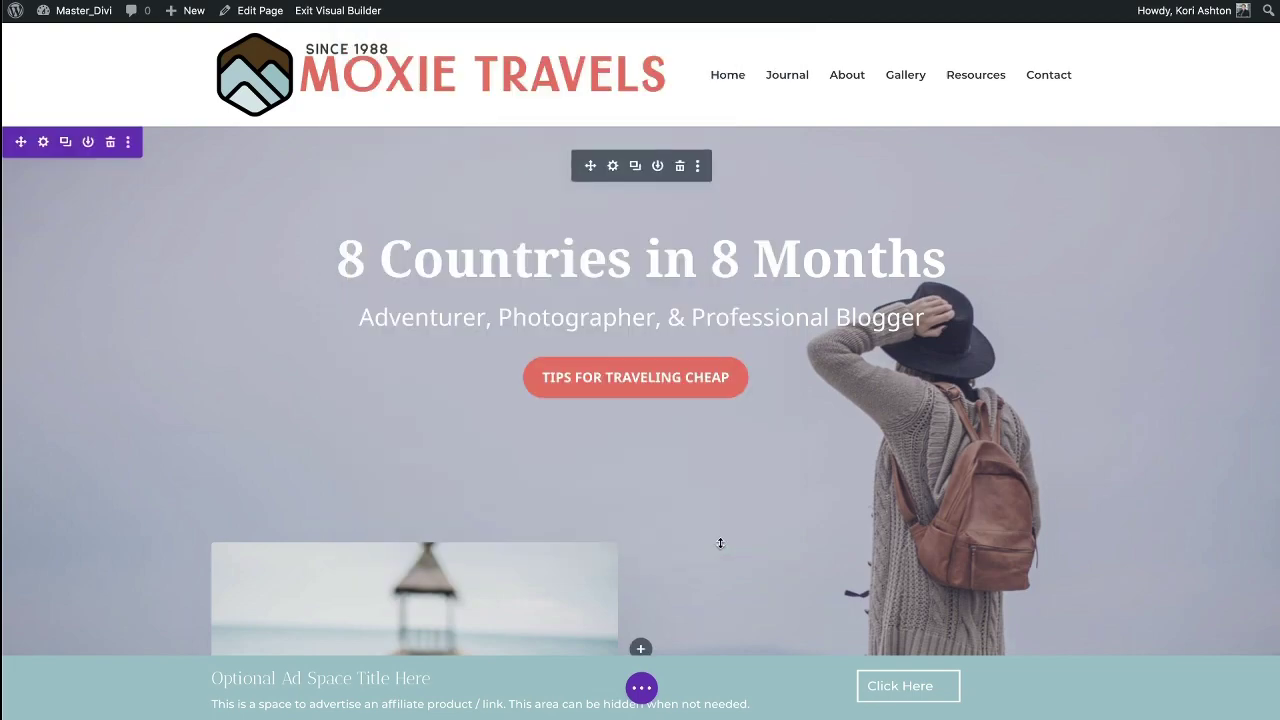
scroll(110, 490, down, 10)
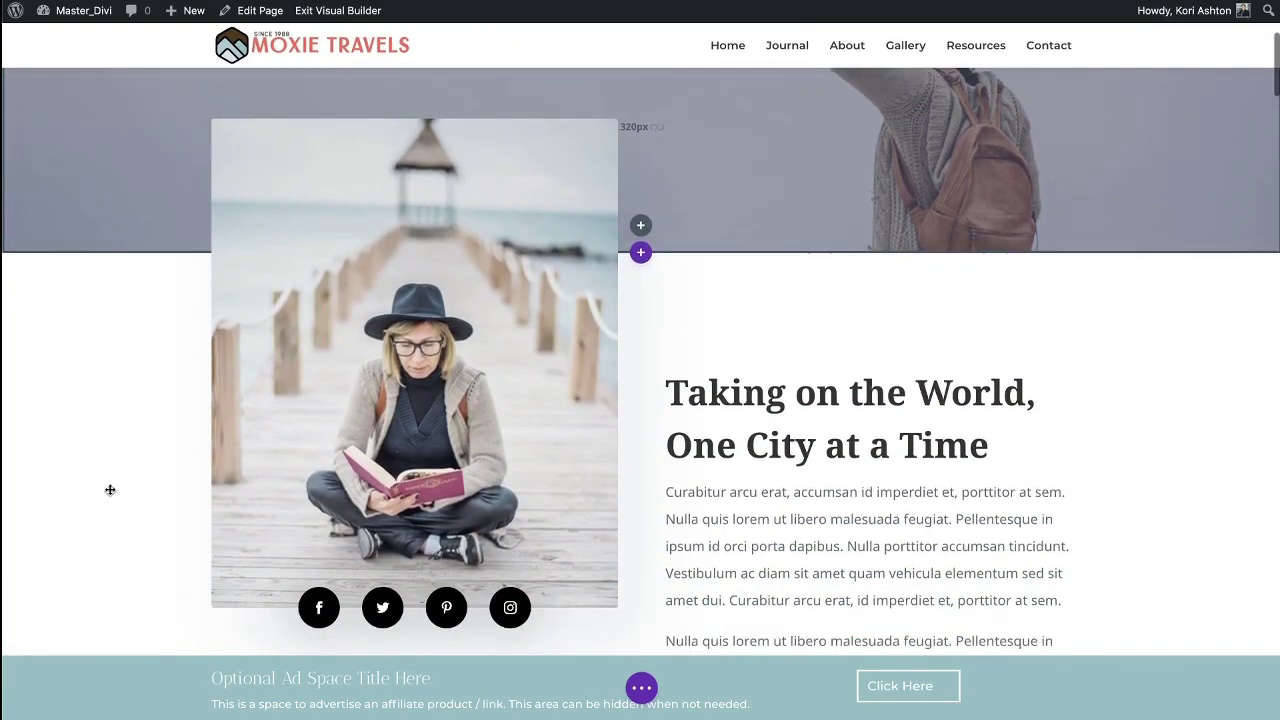
scroll(110, 490, down, 2)
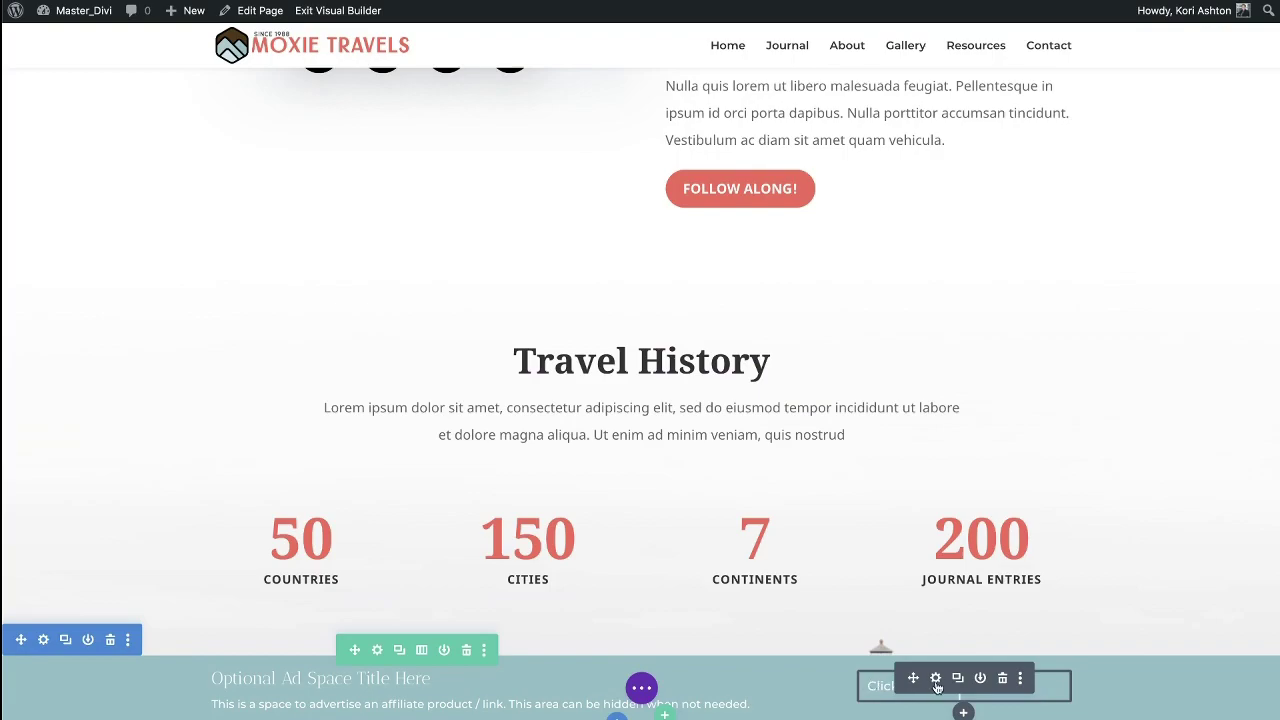
click(637, 691)
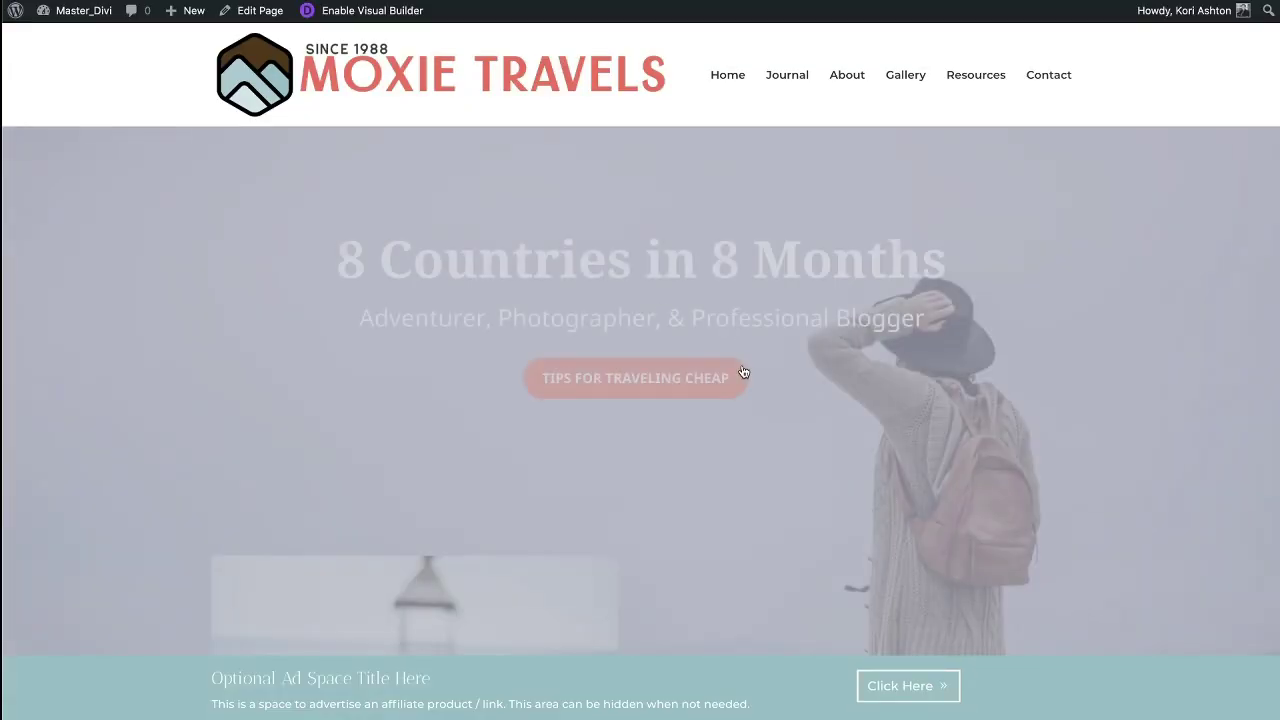
scroll(743, 371, down, 4)
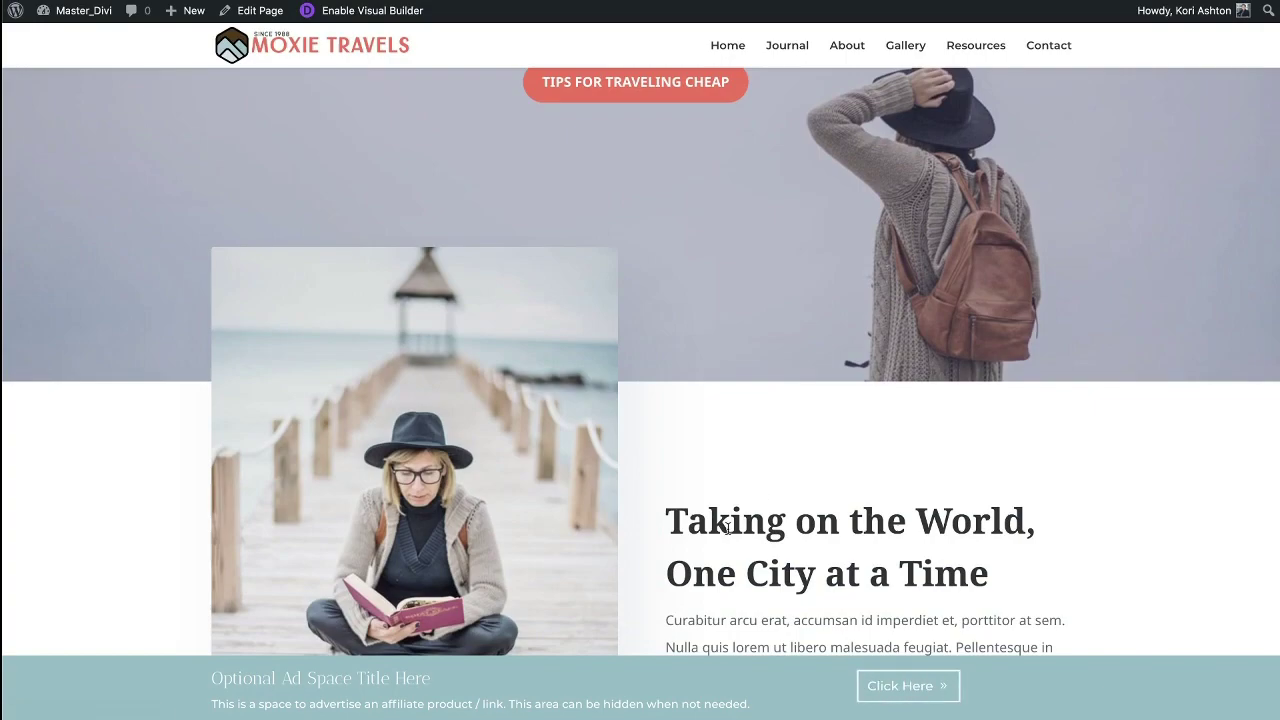
scroll(727, 527, down, 8)
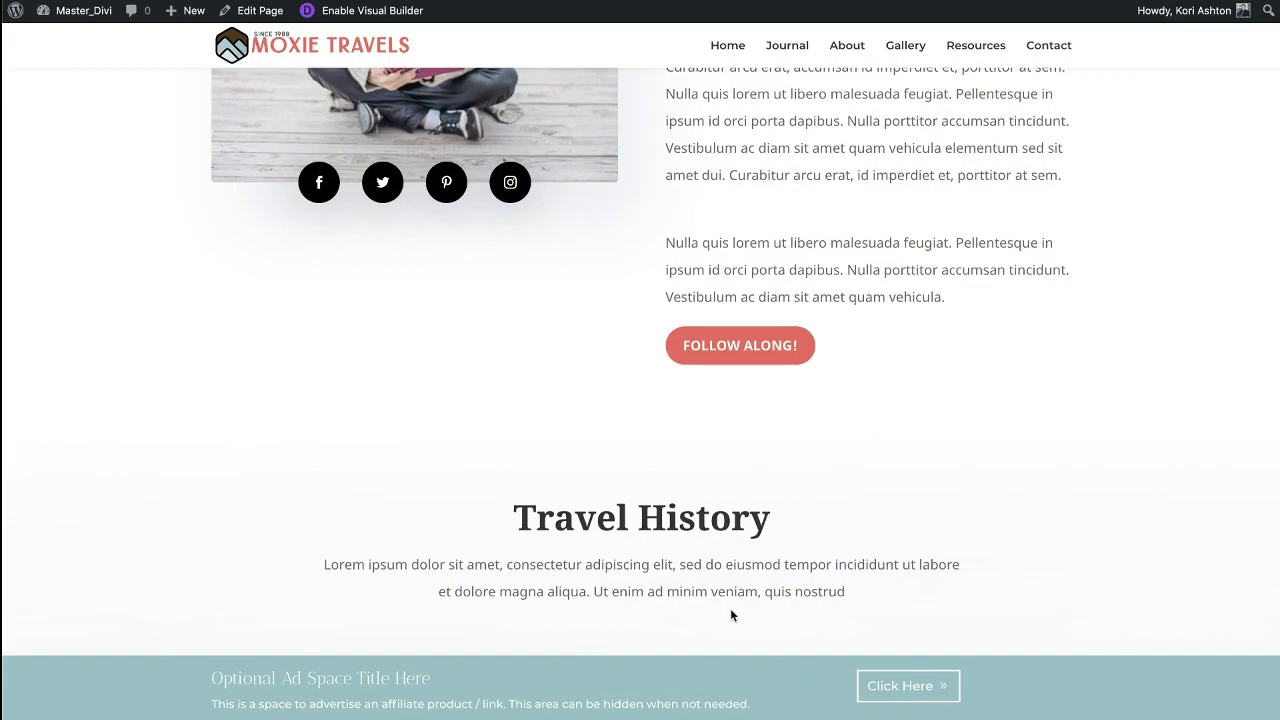
scroll(731, 614, down, 13)
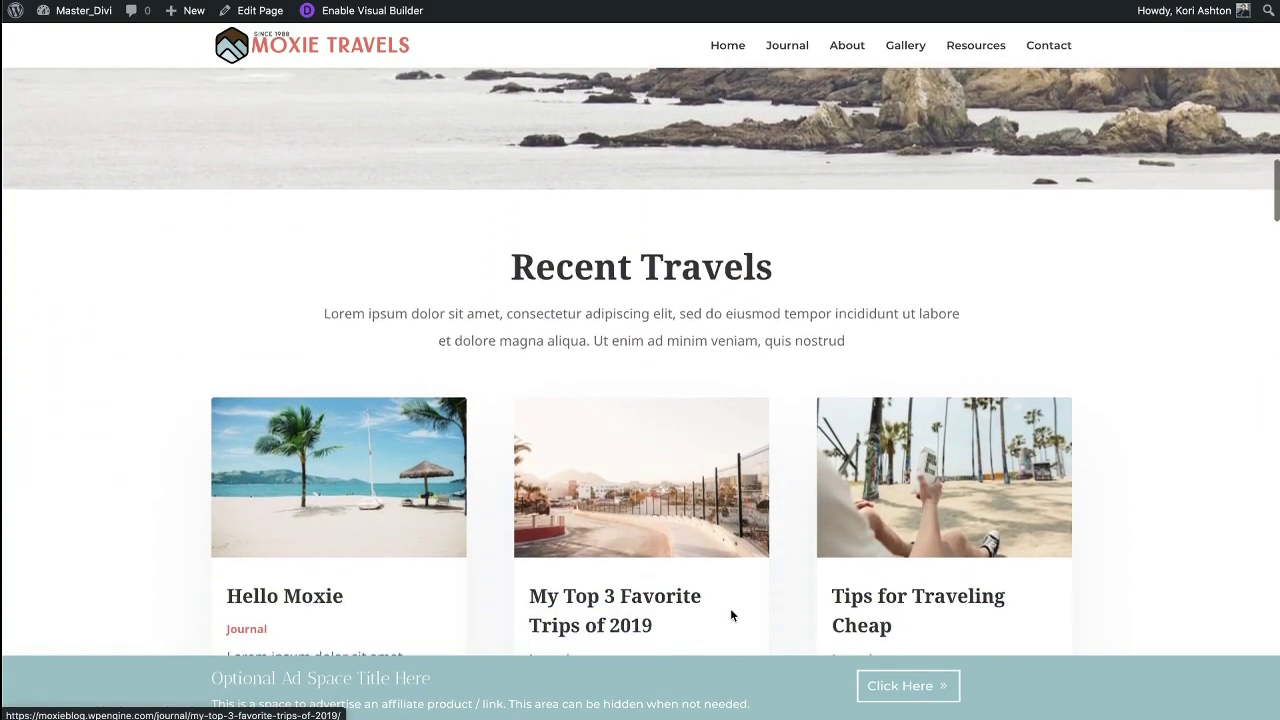
scroll(731, 610, down, 14)
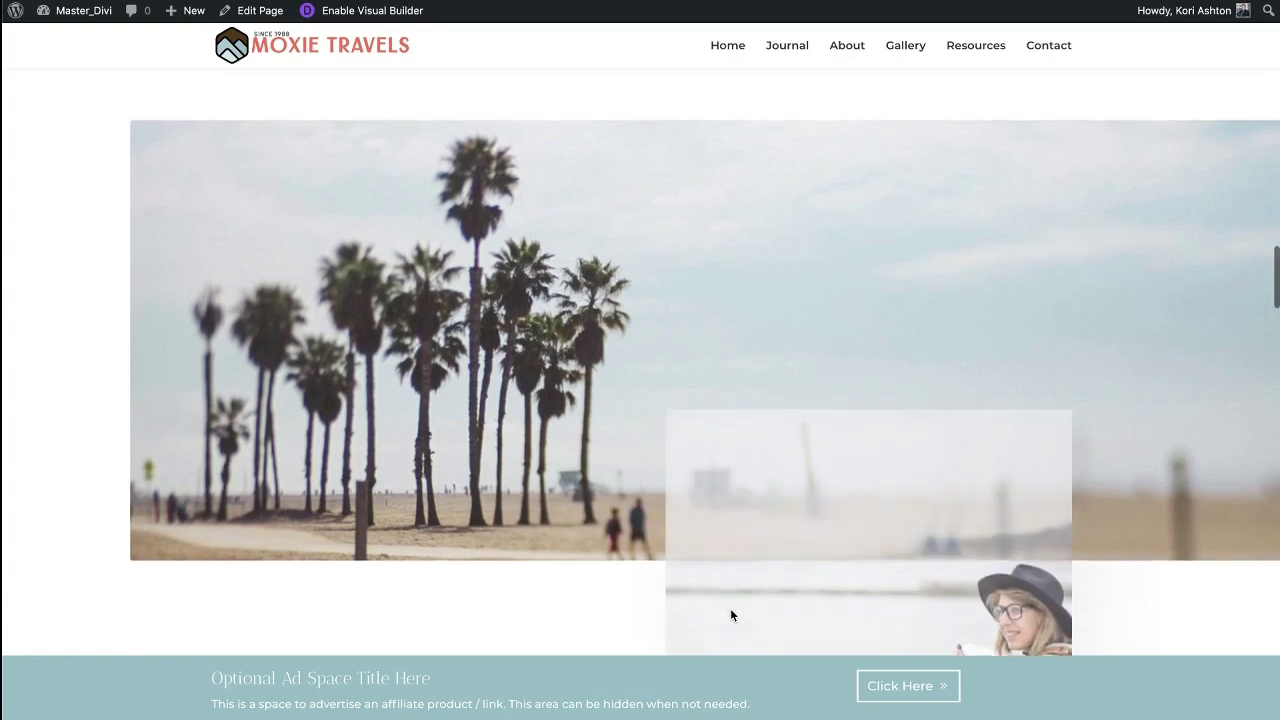
scroll(731, 615, down, 12)
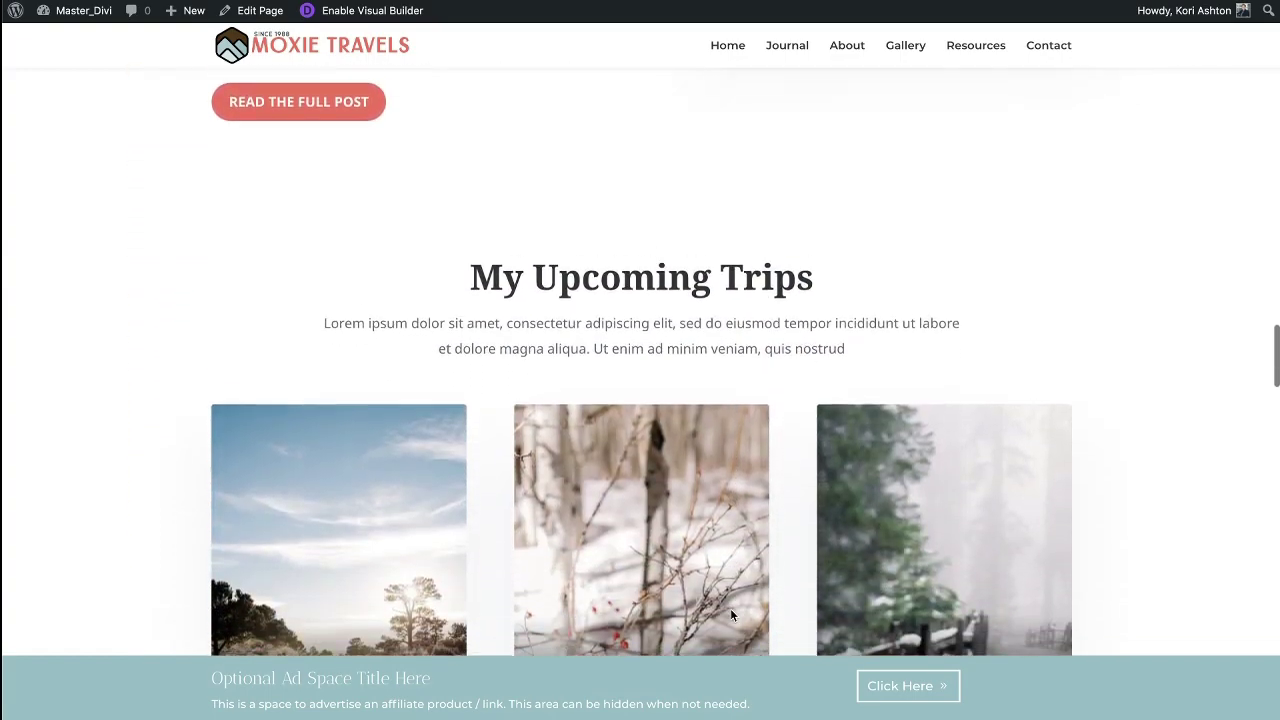
scroll(730, 608, down, 2)
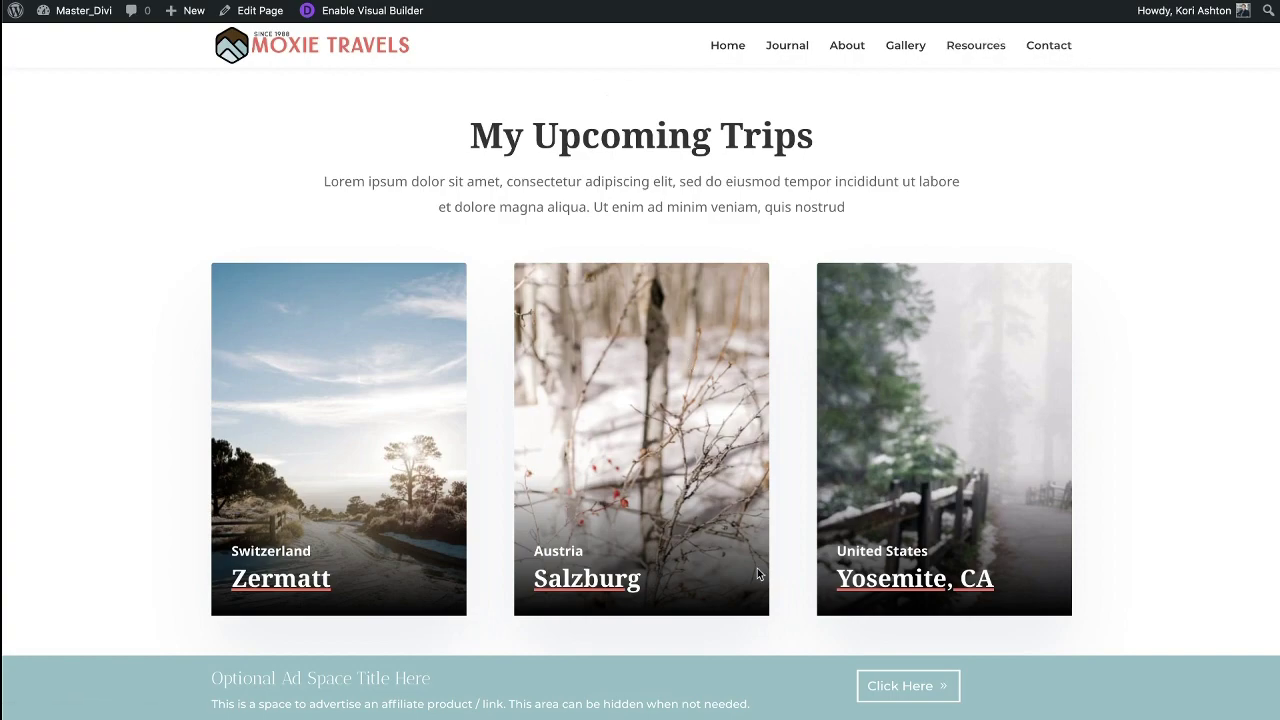
scroll(785, 540, down, 16)
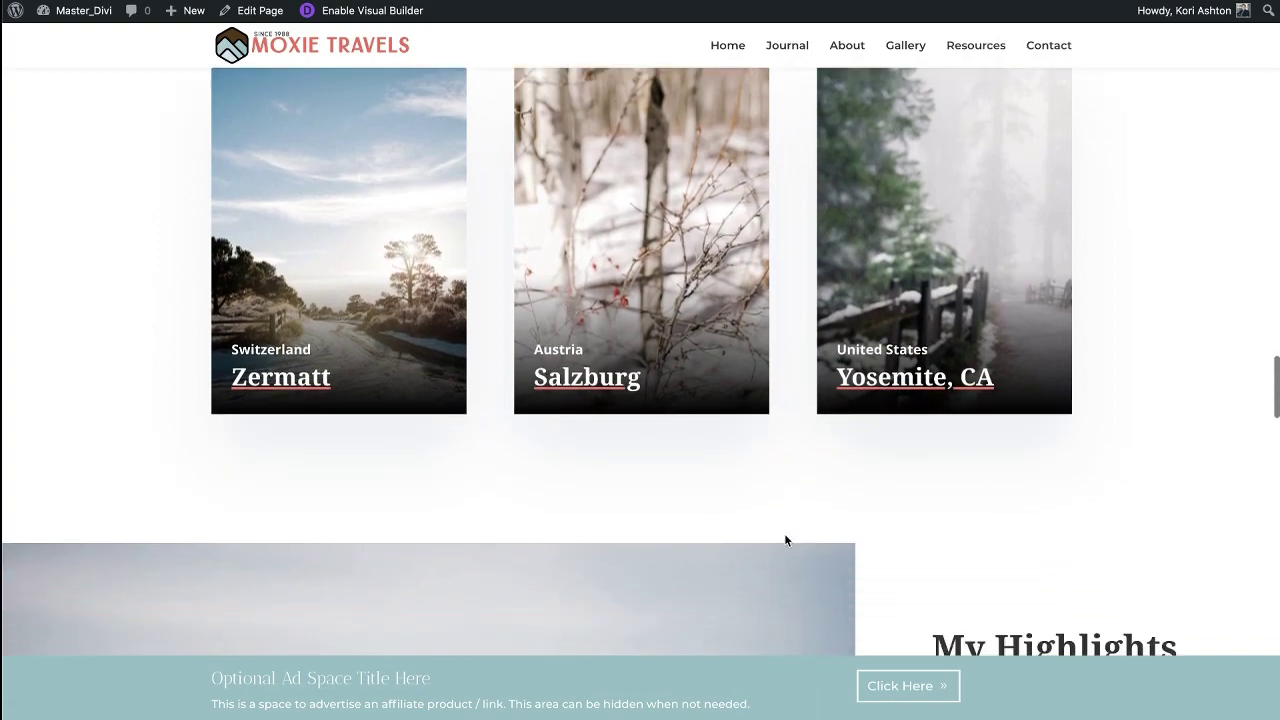
scroll(785, 538, down, 8)
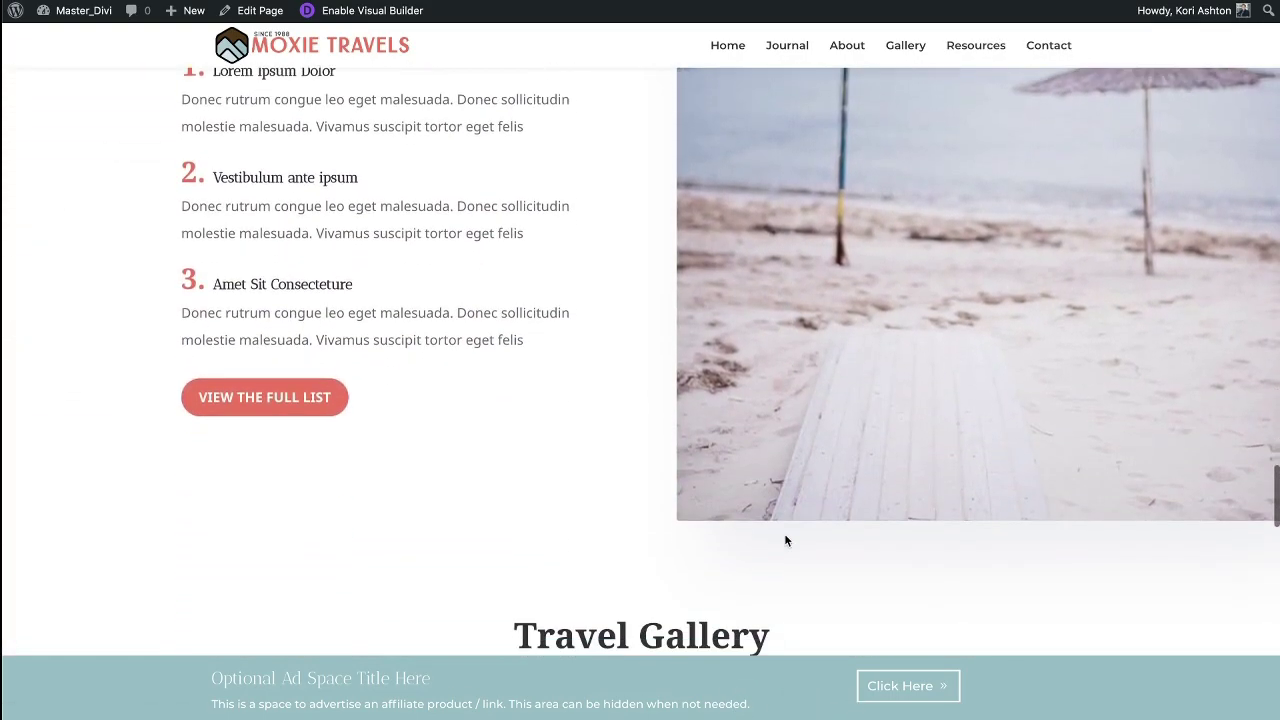